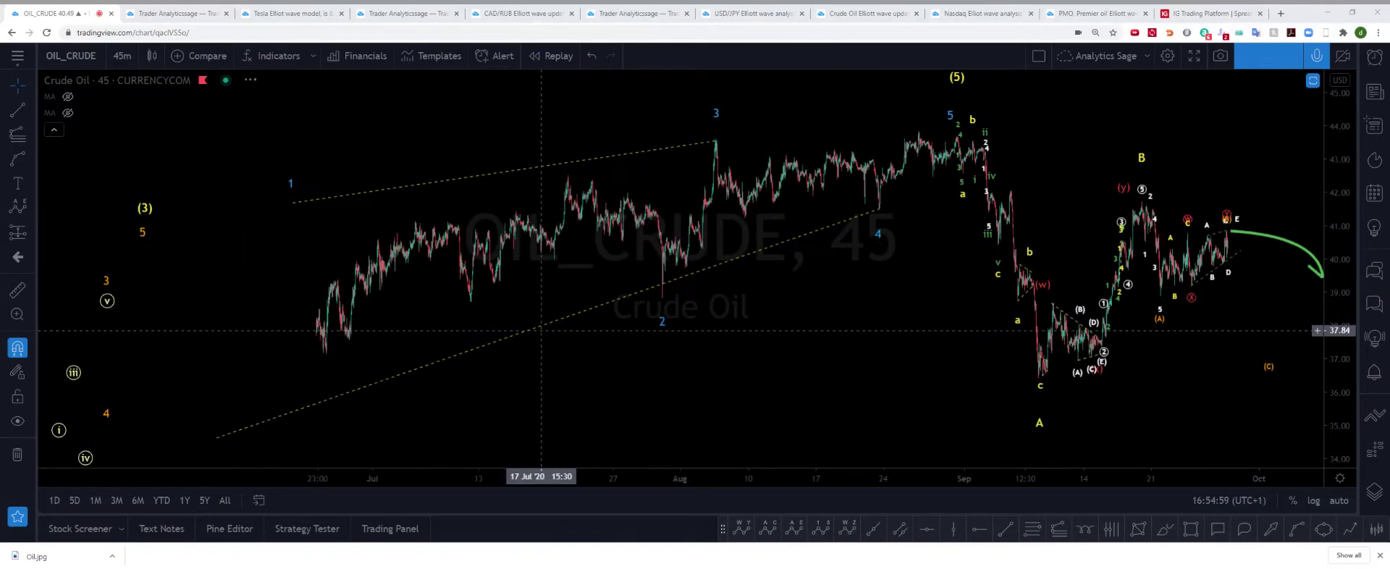
# Step: Switch the crude oil chart to the 1-day interval and frame the 2020 wave count
pyautogui.scroll(-3, 542, 330)
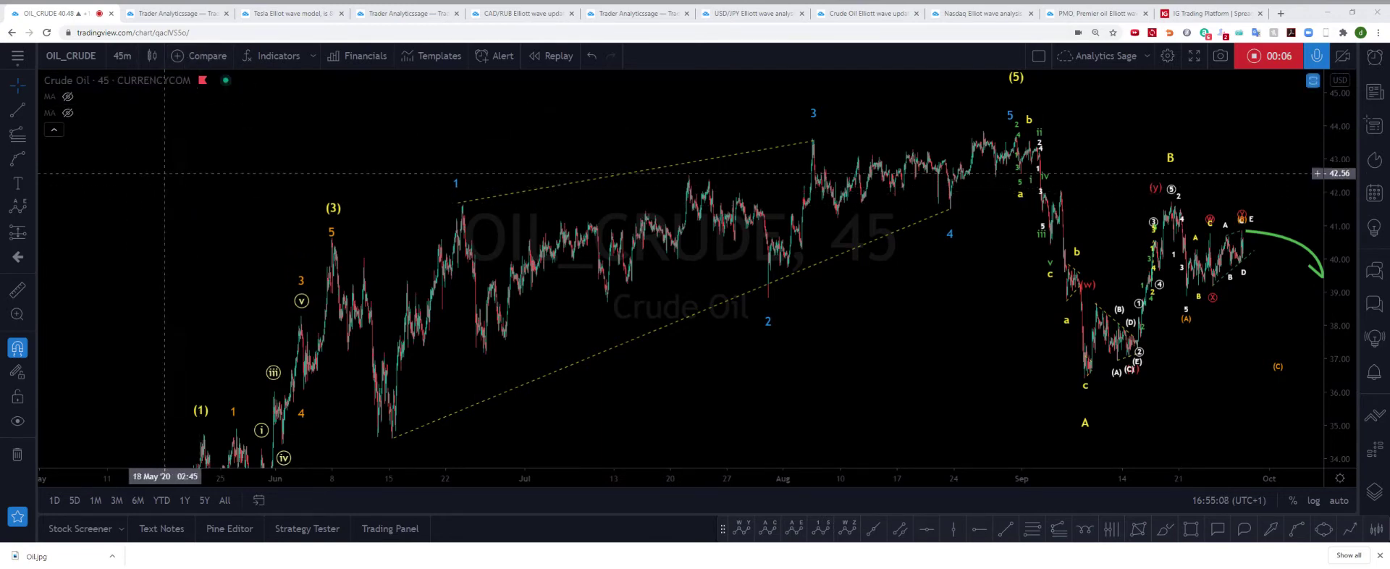
pyautogui.click(123, 56)
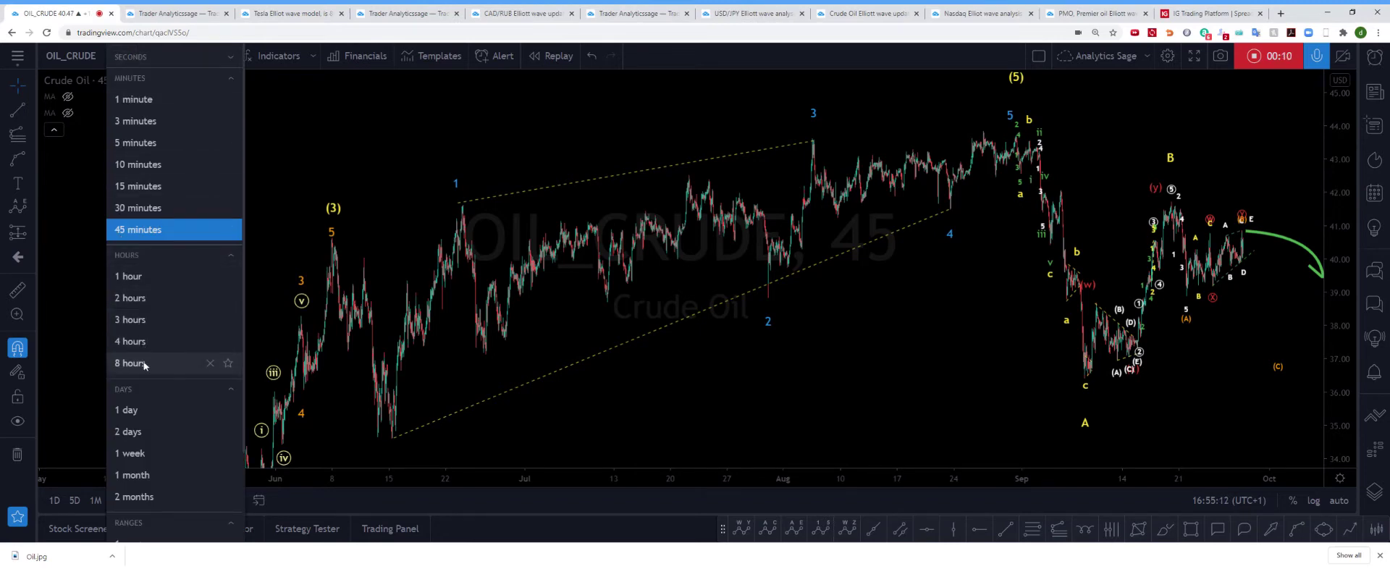
pyautogui.click(137, 408)
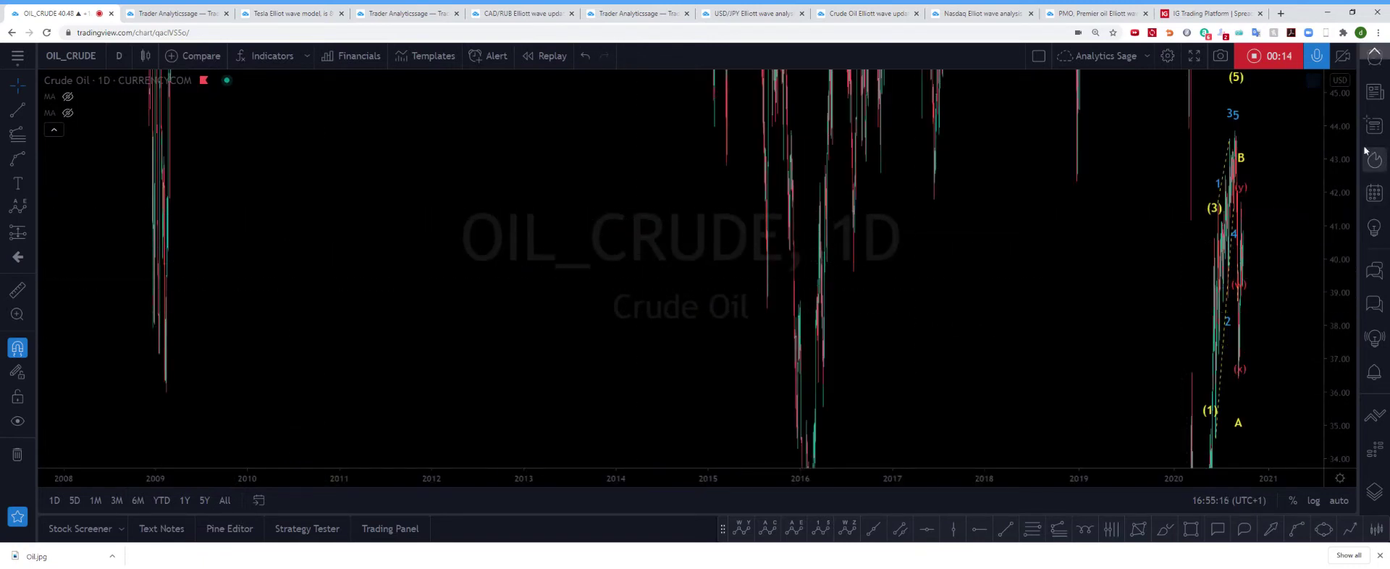
pyautogui.scroll(5, 1055, 341)
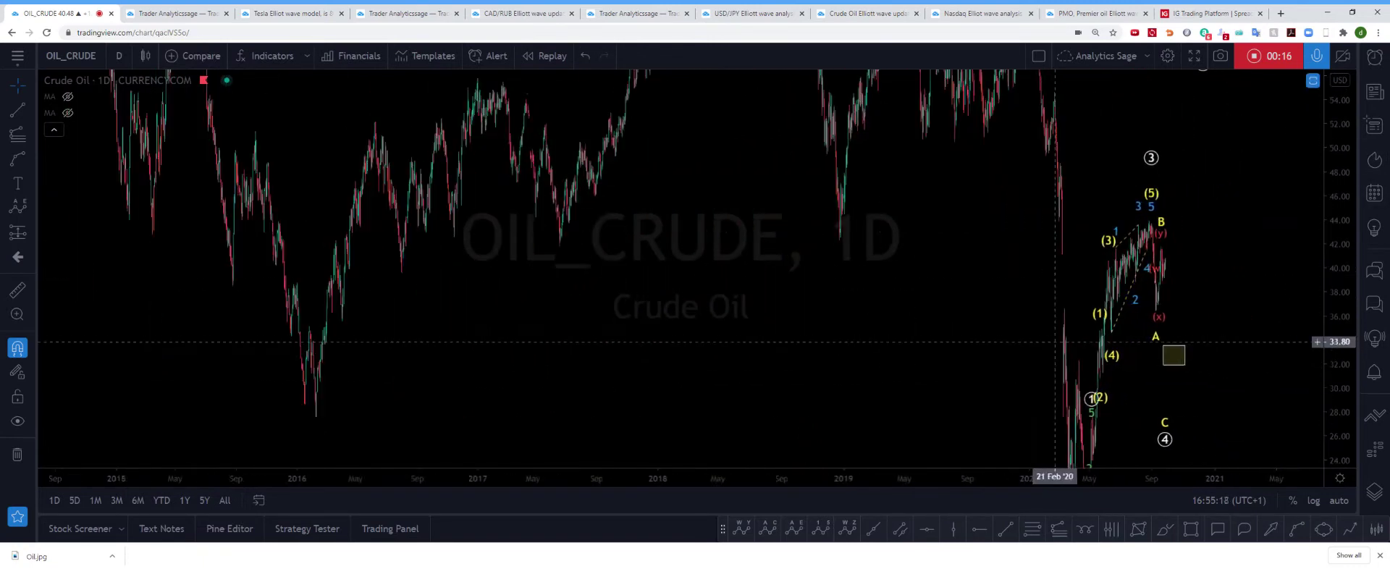
pyautogui.scroll(8, 1055, 342)
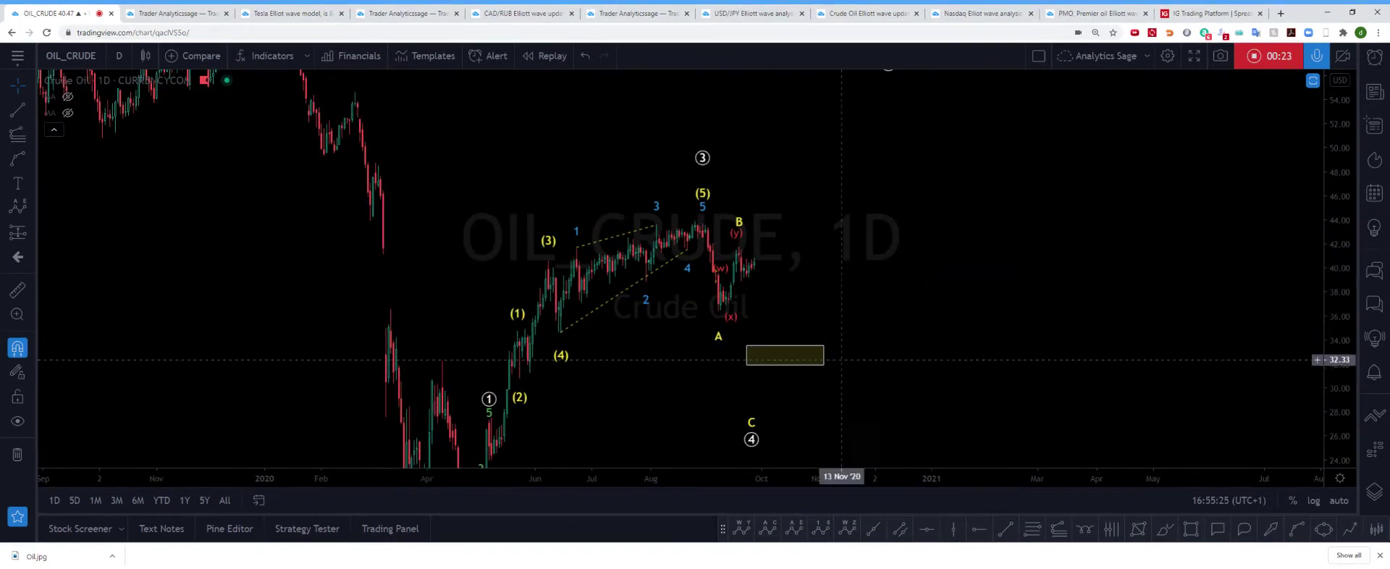
pyautogui.moveTo(929, 371); pyautogui.dragTo(907, 302)
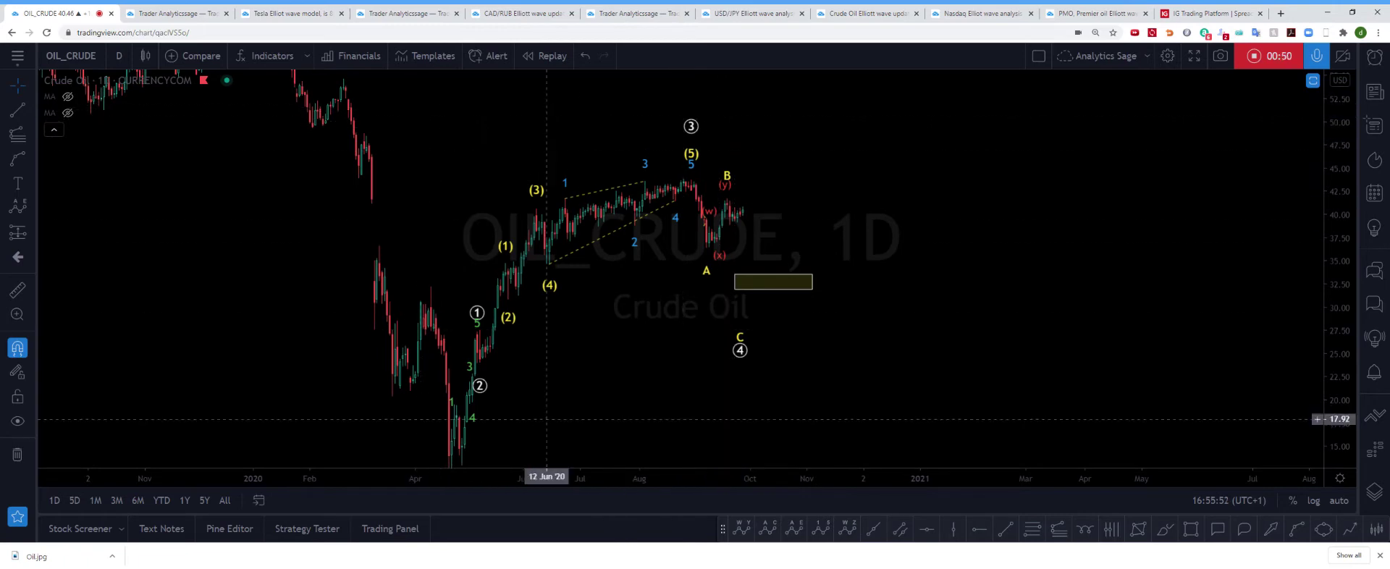
# Step: Highlight the circled 1–5 wave pattern on the daily chart and view it up to the circled 5 label
pyautogui.click(484, 390)
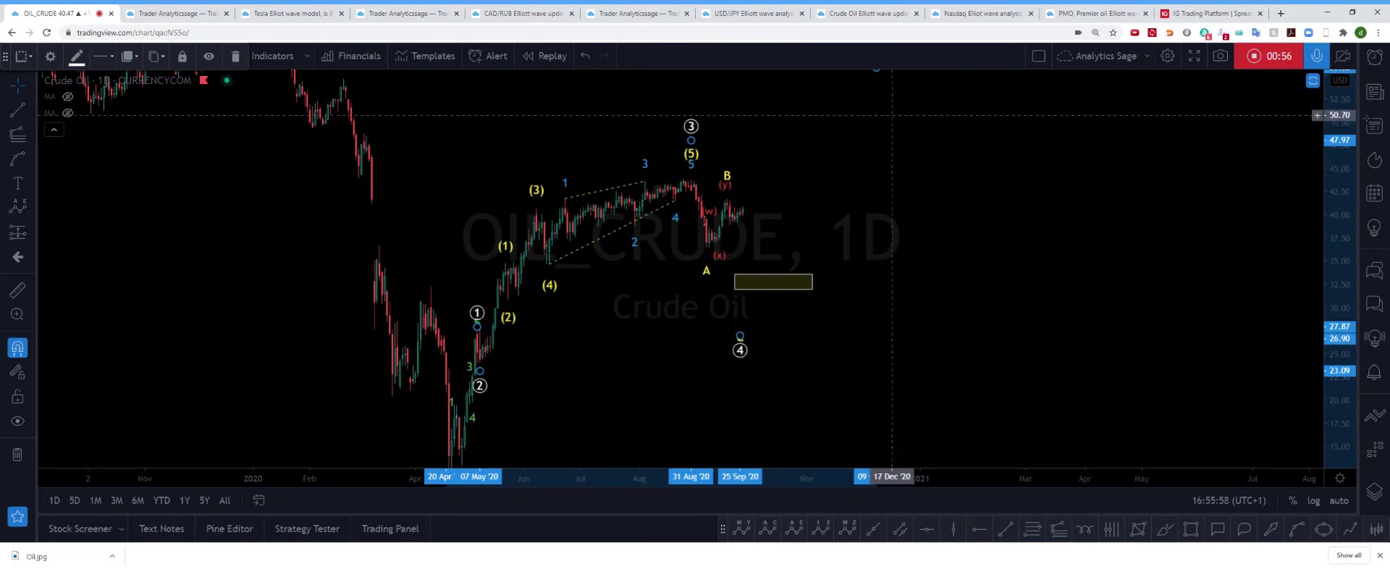
pyautogui.moveTo(882, 107); pyautogui.dragTo(873, 203)
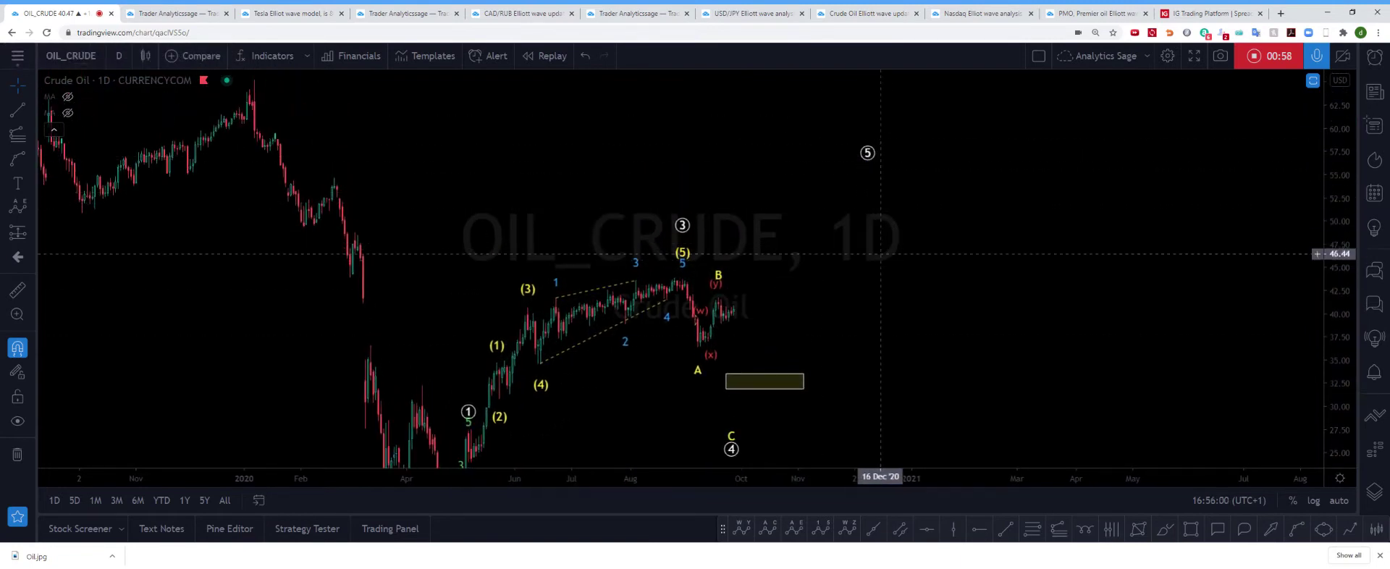
pyautogui.moveTo(884, 259); pyautogui.dragTo(868, 202)
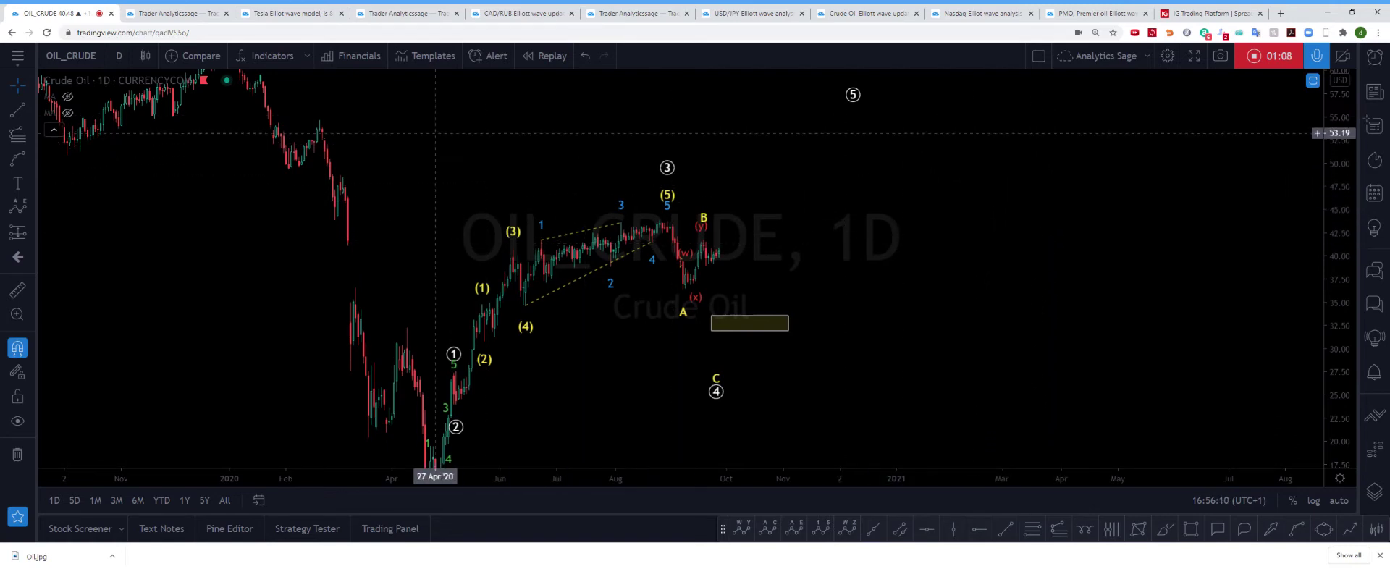
# Step: Switch the chart to the 1-hour interval and frame the A-B correction with empty space after the latest candles
pyautogui.click(118, 56)
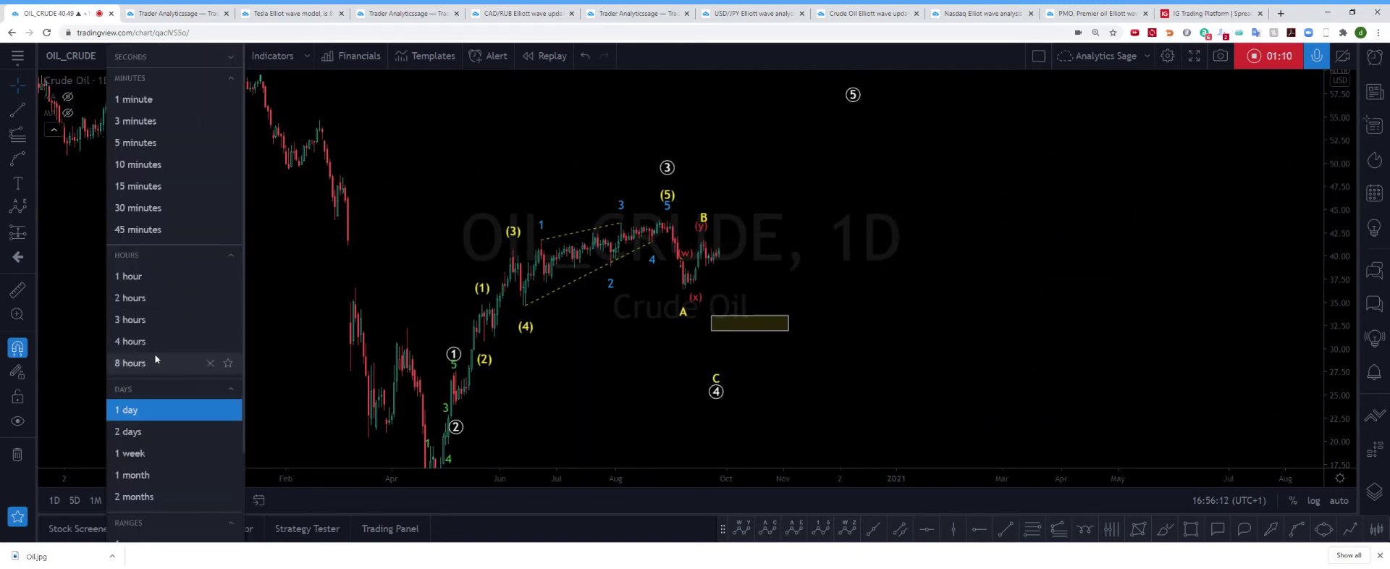
pyautogui.click(136, 279)
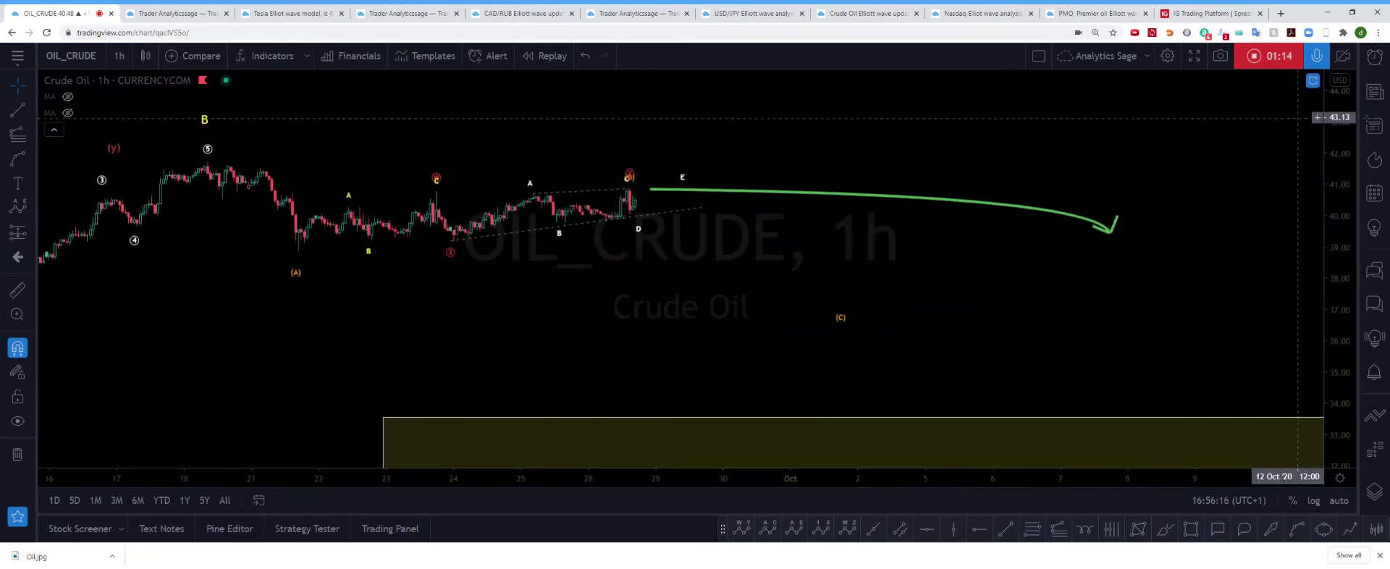
pyautogui.scroll(-5, 593, 311)
pyautogui.scroll(-2, 952, 334)
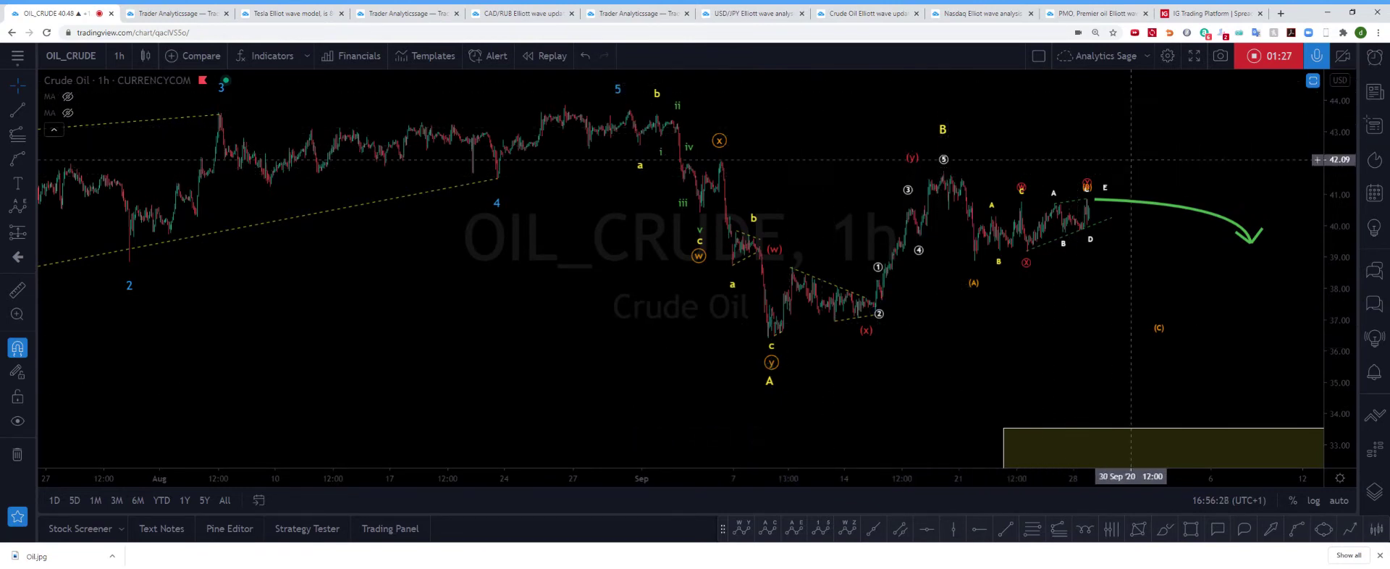
pyautogui.moveTo(1040, 184); pyautogui.dragTo(731, 351)
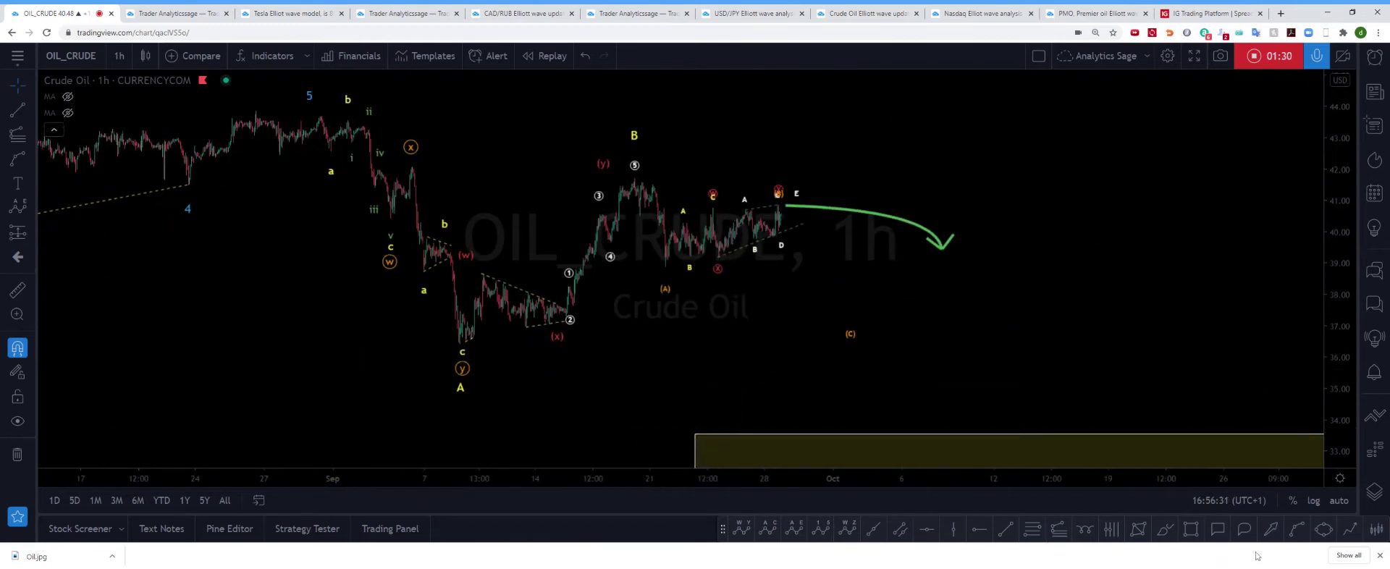
# Step: Draw a three-leg down-up-down path with an arrow end in the empty area after the price data, falling from about 44 to 35.3
pyautogui.click(1349, 531)
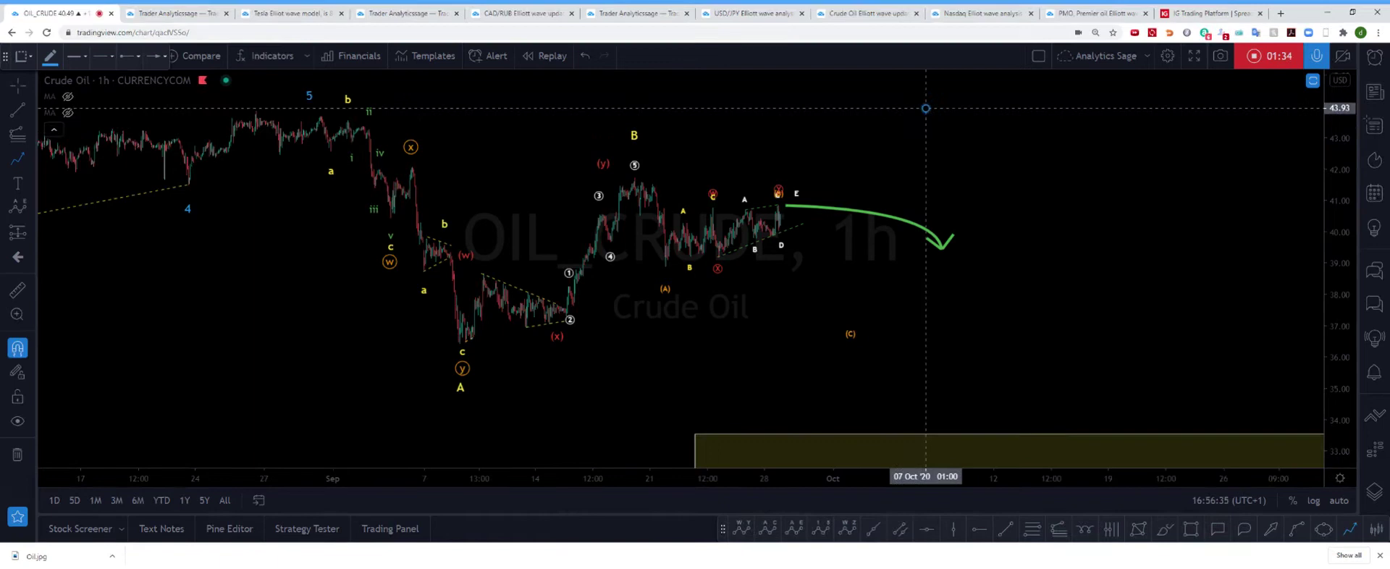
pyautogui.click(925, 108)
pyautogui.click(1046, 326)
pyautogui.click(1131, 153)
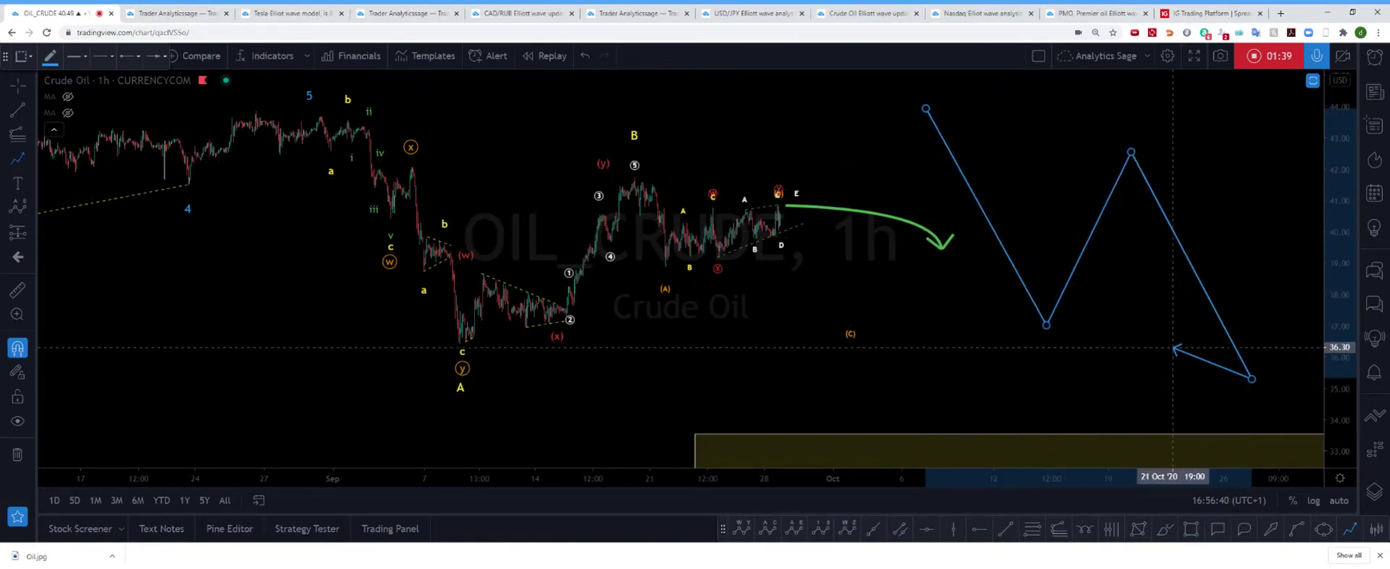
pyautogui.doubleClick(1254, 381)
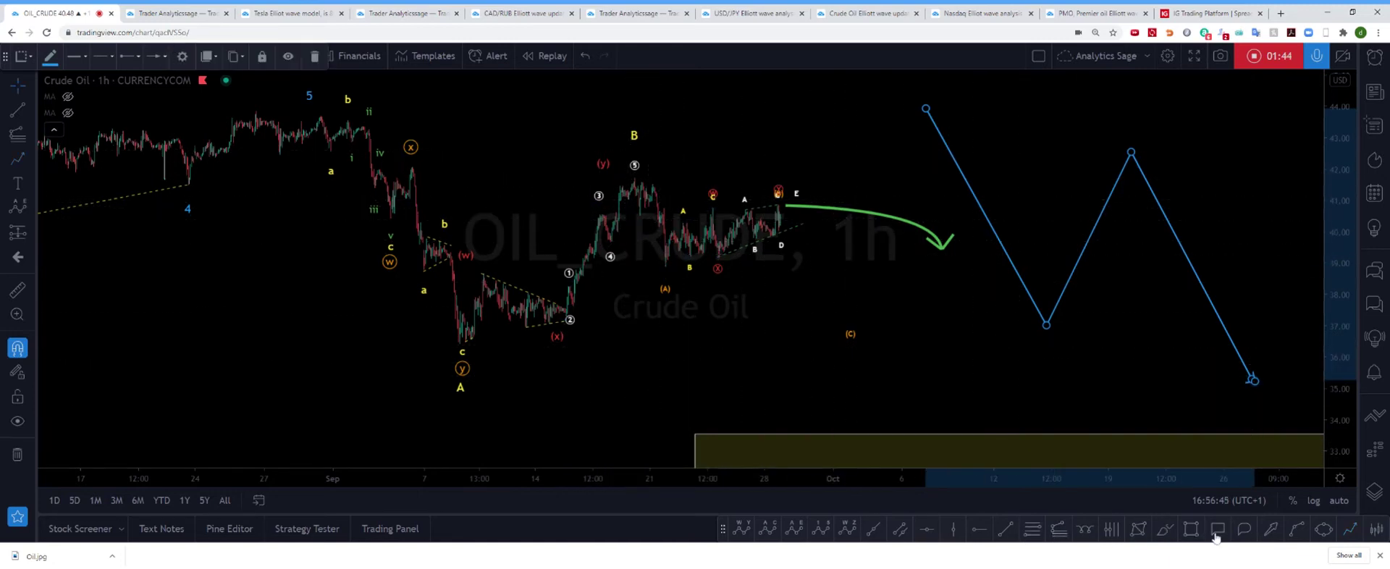
# Step: Draw a path from the wave B high to the (A) low, up to the E label, and down toward (C), ending near 37.9
pyautogui.click(1350, 532)
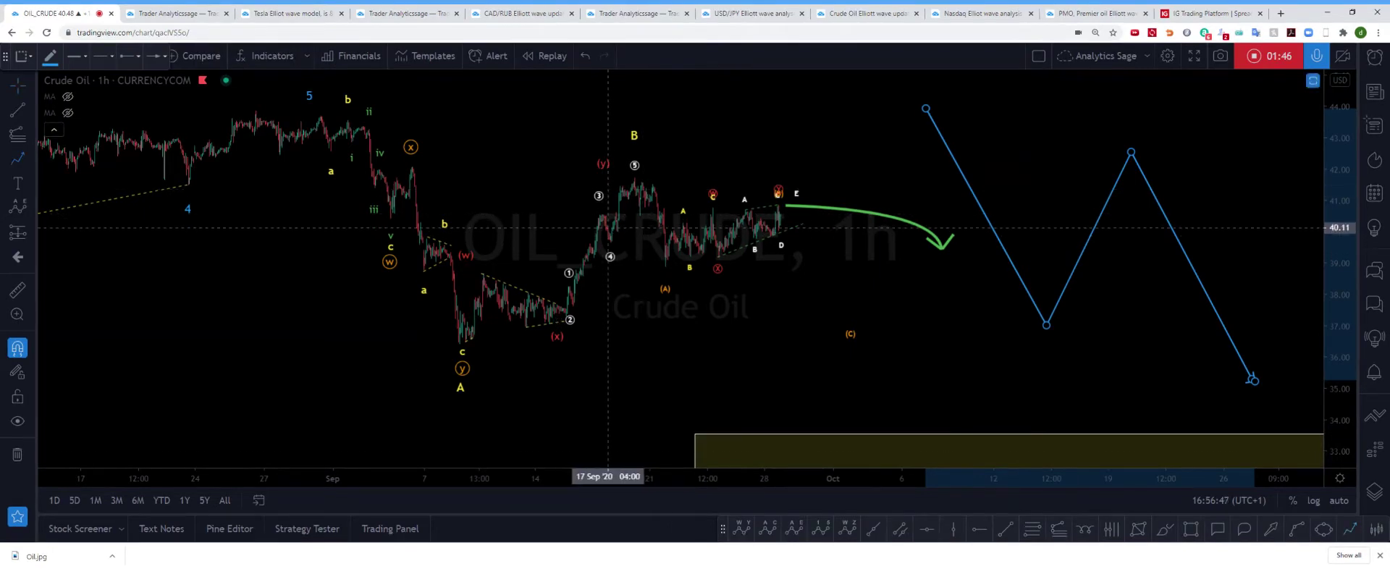
pyautogui.click(634, 184)
pyautogui.click(665, 267)
pyautogui.click(800, 207)
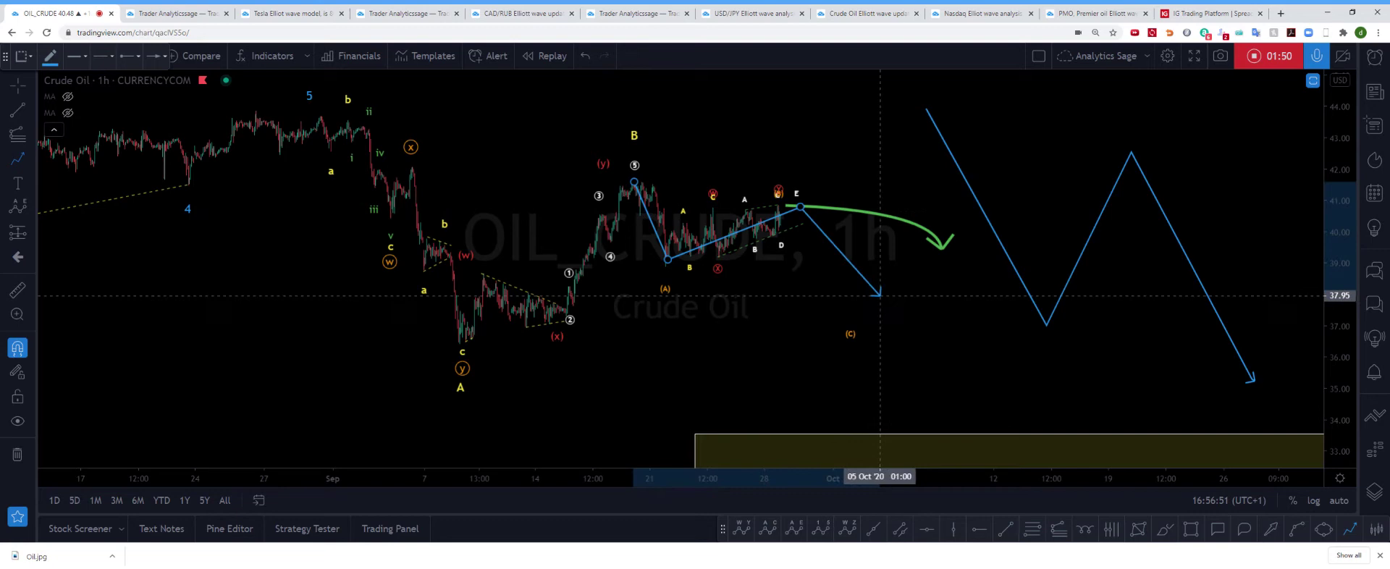
pyautogui.click(880, 295)
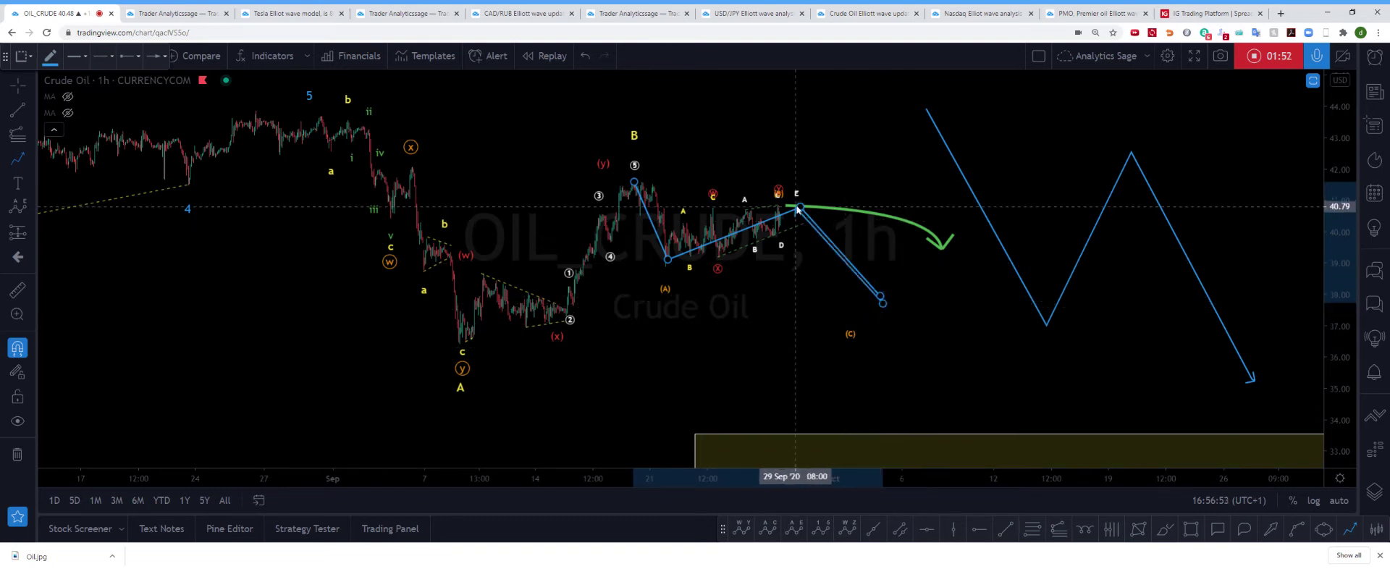
pyautogui.doubleClick(889, 299)
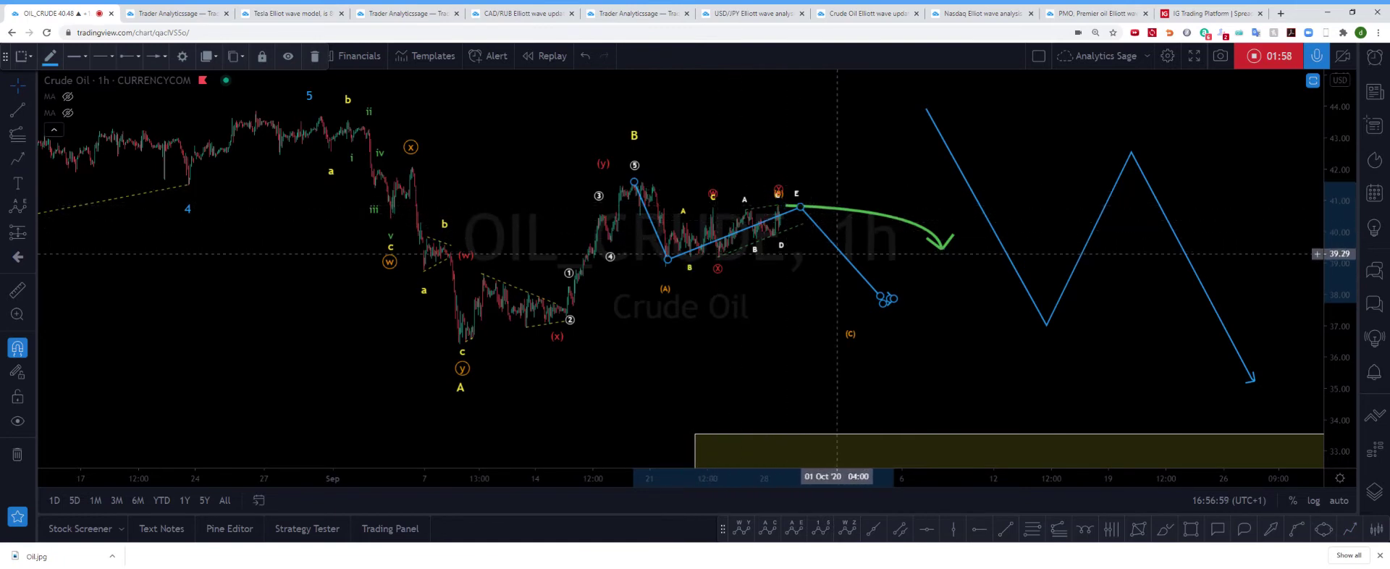
# Step: Delete both blue paths, the one over the price data and the three-leg one in the empty area
pyautogui.press('Delete')
pyautogui.click(1013, 268)
pyautogui.press('Delete')
# Step: Delete the green curved arrow that projects the decline after the (B) label
pyautogui.scroll(2, 861, 297)
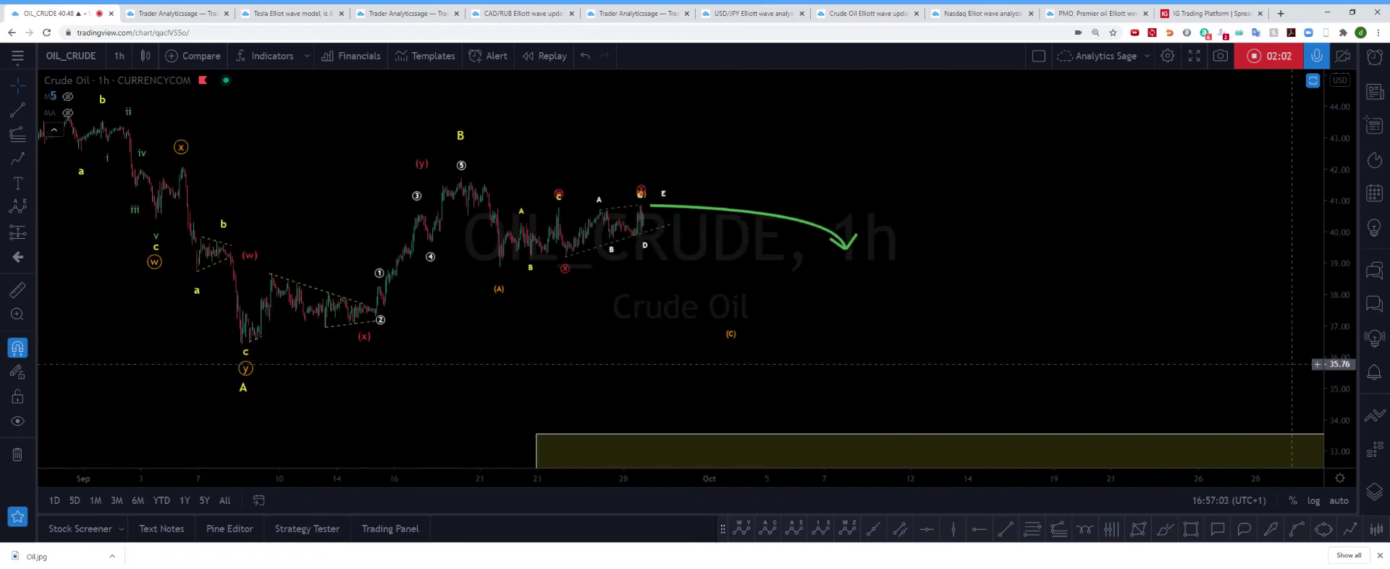
pyautogui.hscroll(-3, 1120, 403)
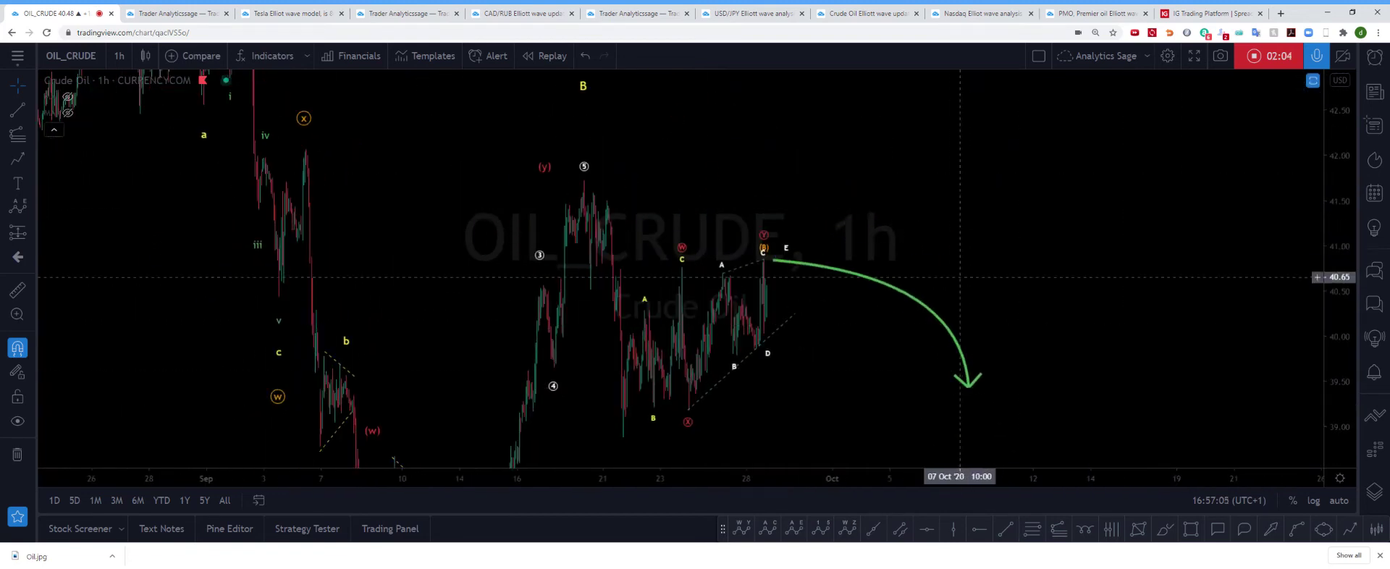
pyautogui.scroll(3, 960, 277)
pyautogui.hscroll(-3, 900, 155)
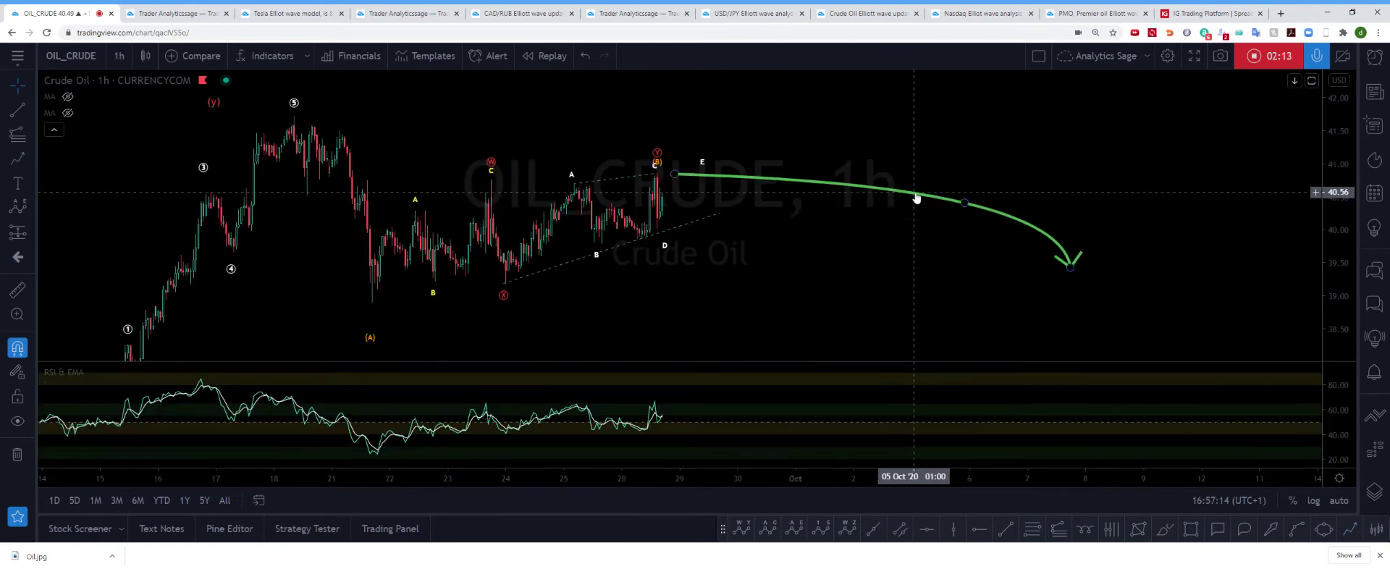
pyautogui.click(914, 199)
pyautogui.press('Delete')
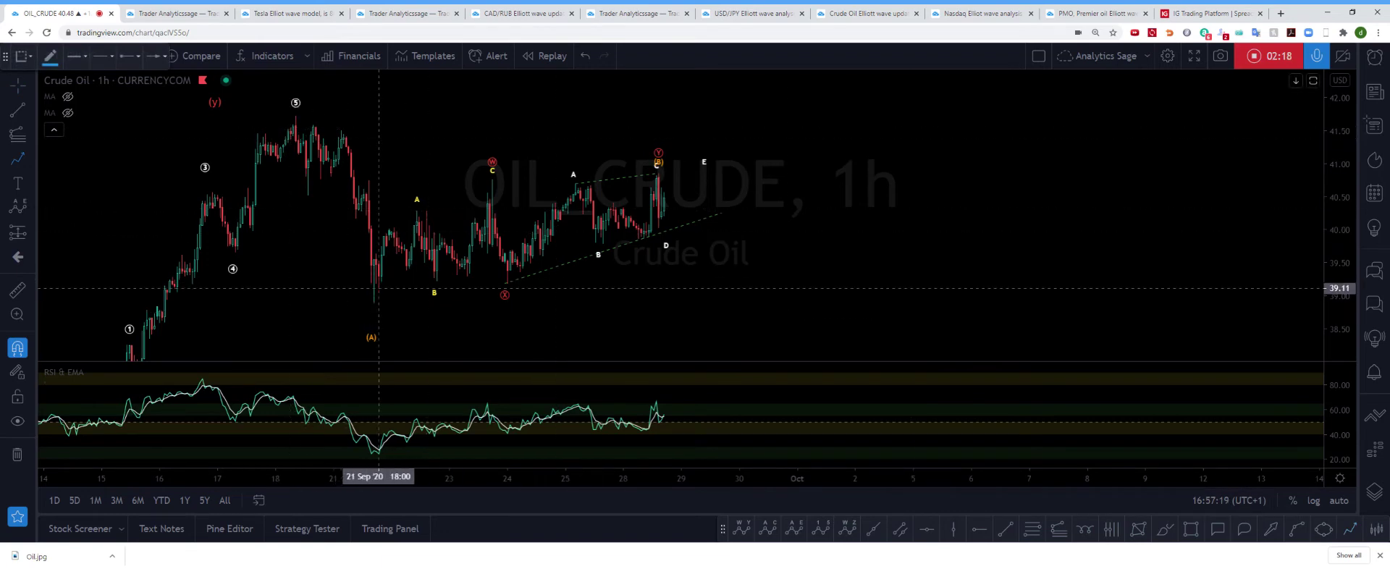
# Step: Draw a four-leg path after the candles from about 41.3 down to 39.05, up to 40.6, down to 39.8, and up to 41.0
pyautogui.moveTo(810, 145); pyautogui.dragTo(918, 292)
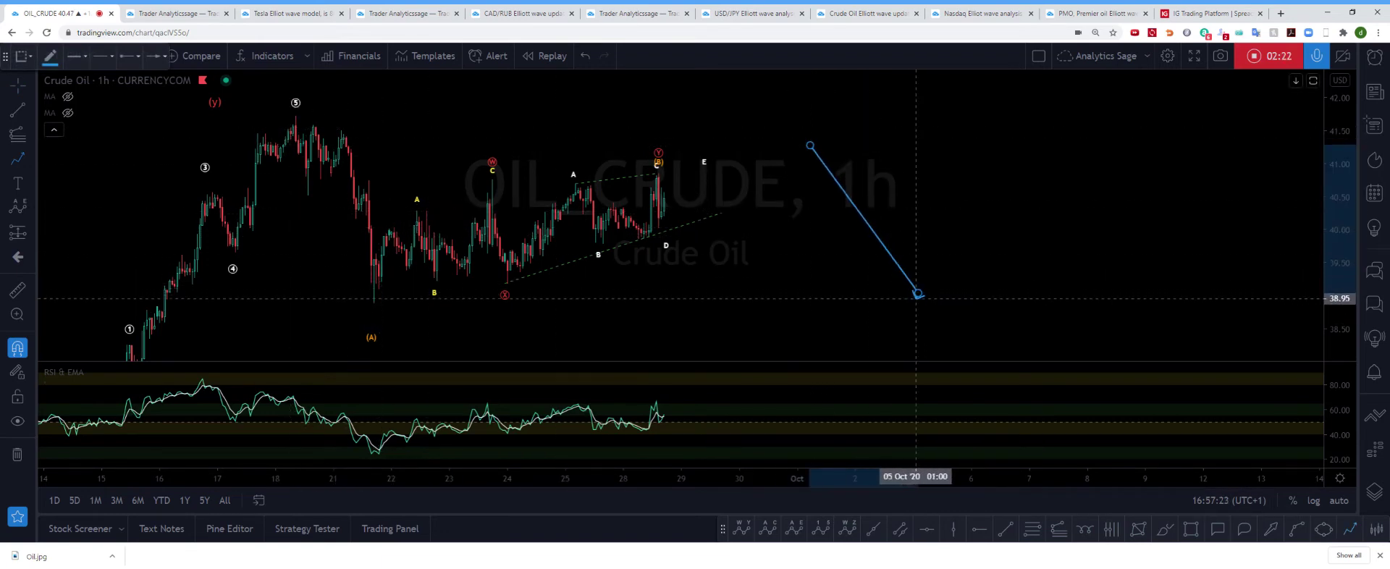
pyautogui.click(918, 292)
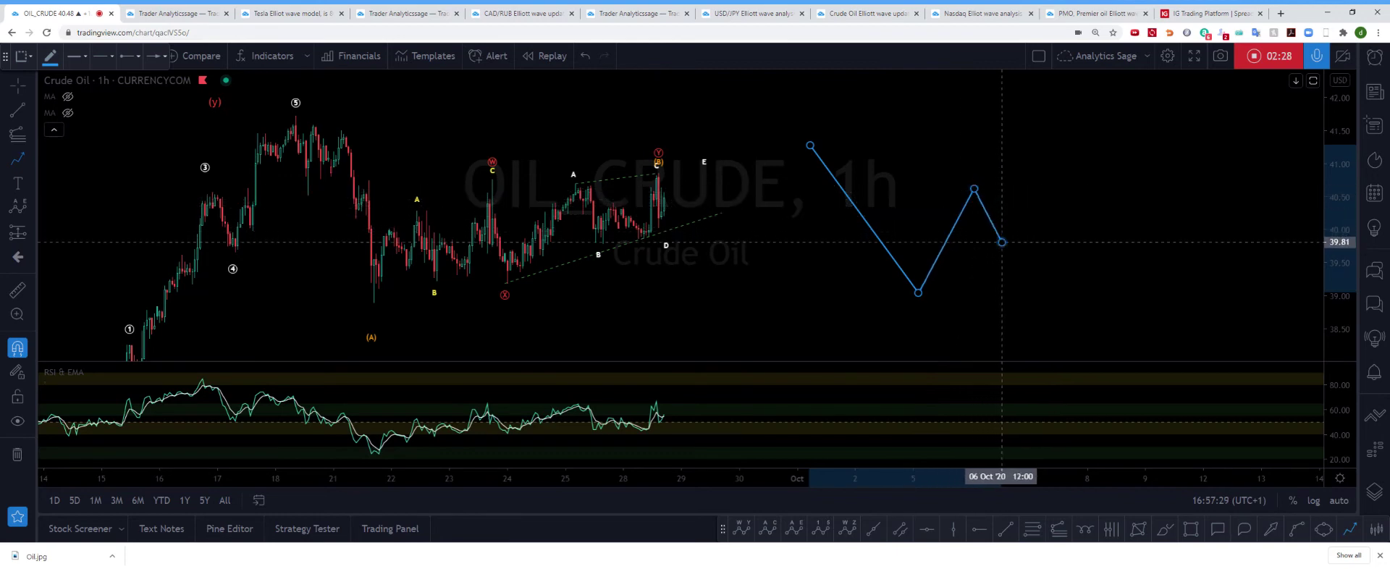
pyautogui.click(1002, 242)
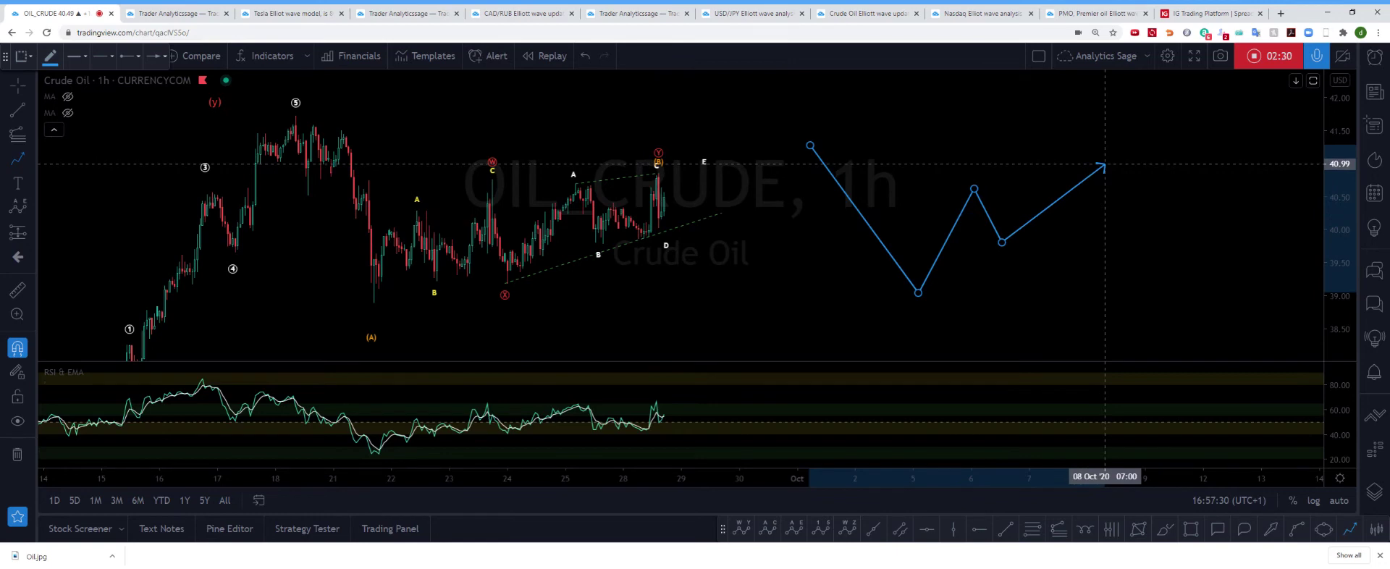
pyautogui.doubleClick(1105, 165)
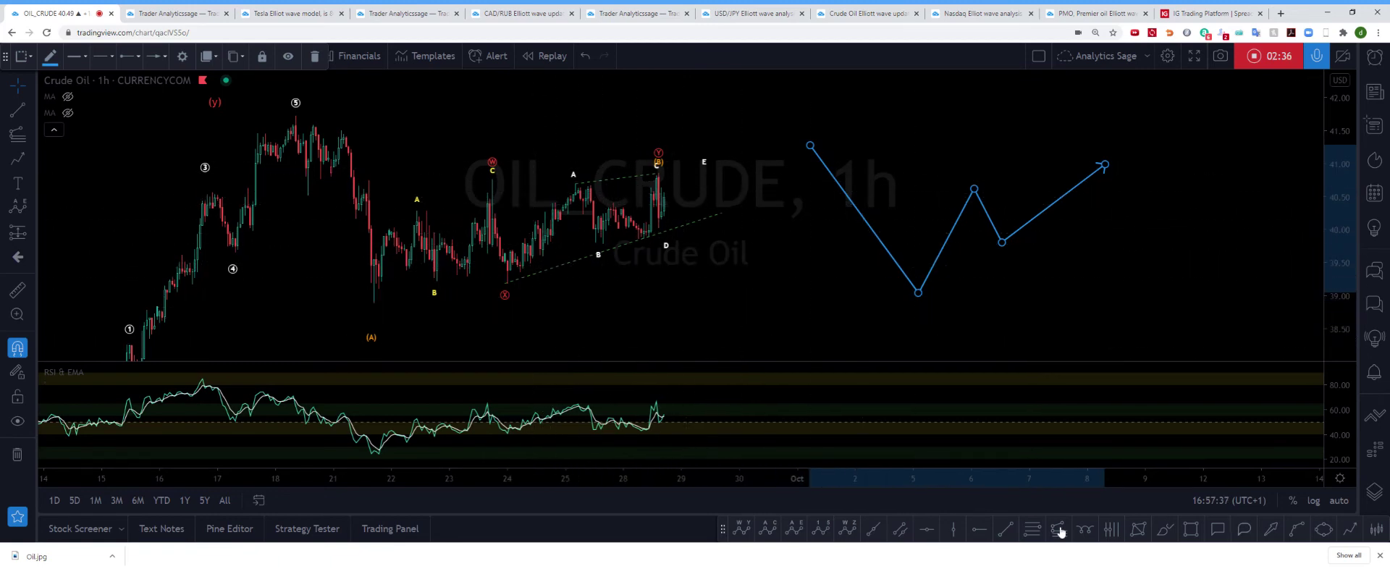
# Step: Draw two converging dashed trend lines around the path's last rising leg, from 40.81 to 41.18 above and 39.97 to 40.73 below
pyautogui.click(1006, 530)
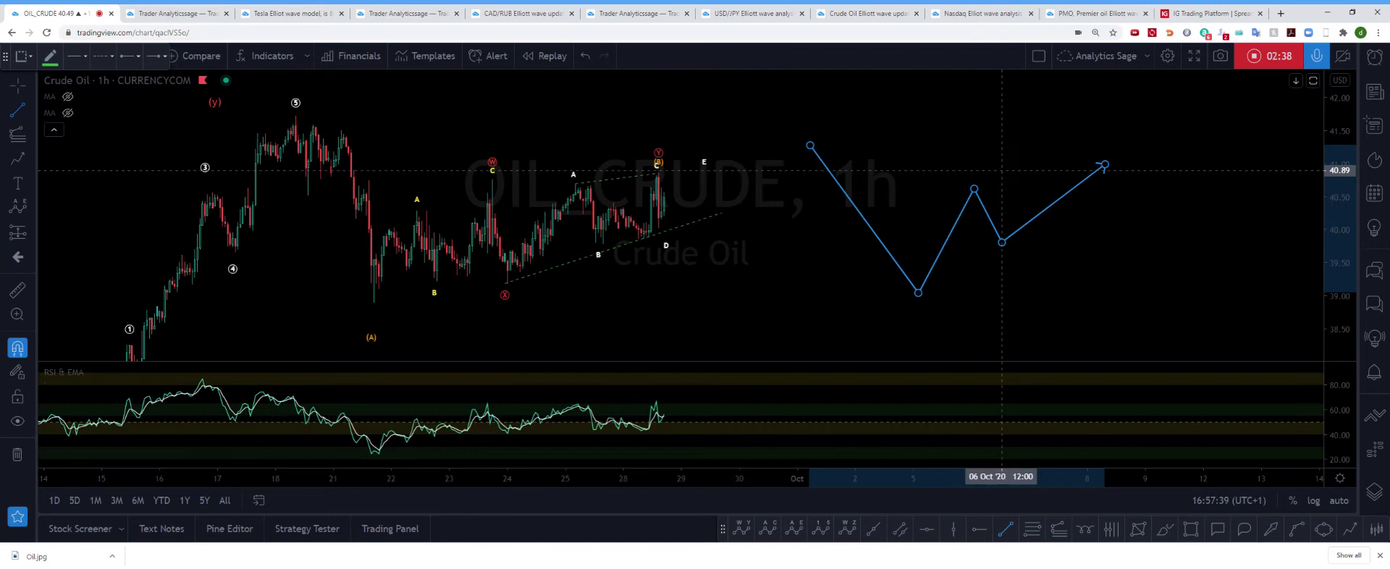
pyautogui.click(1022, 176)
pyautogui.click(1107, 152)
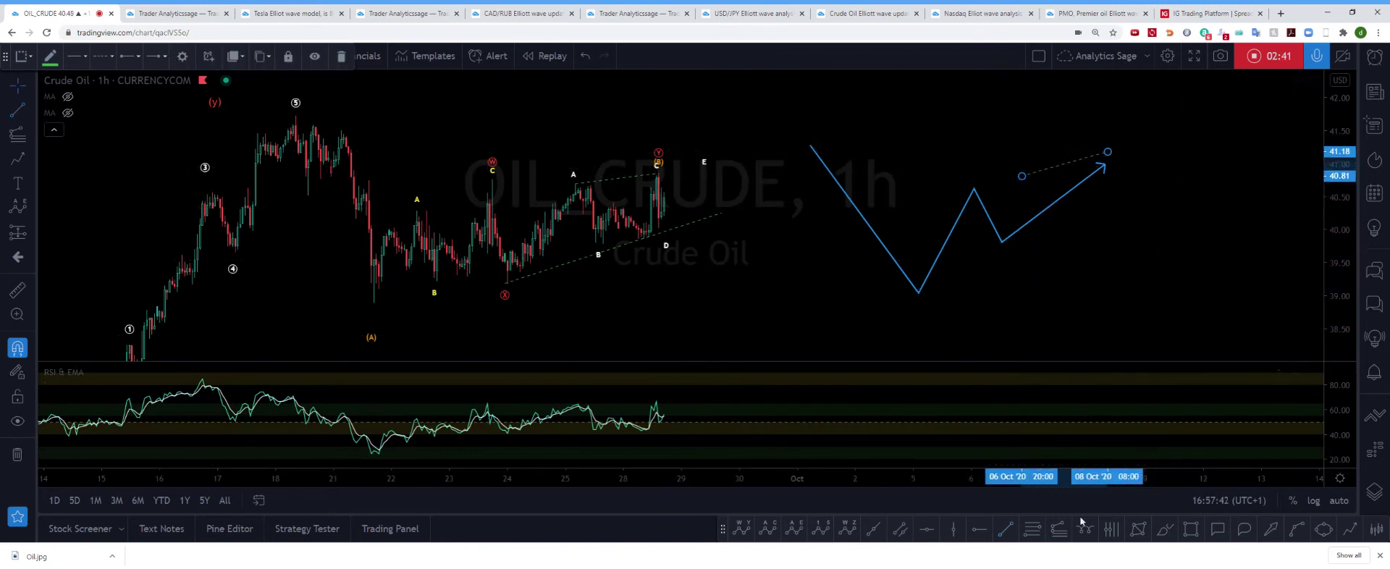
pyautogui.click(1000, 539)
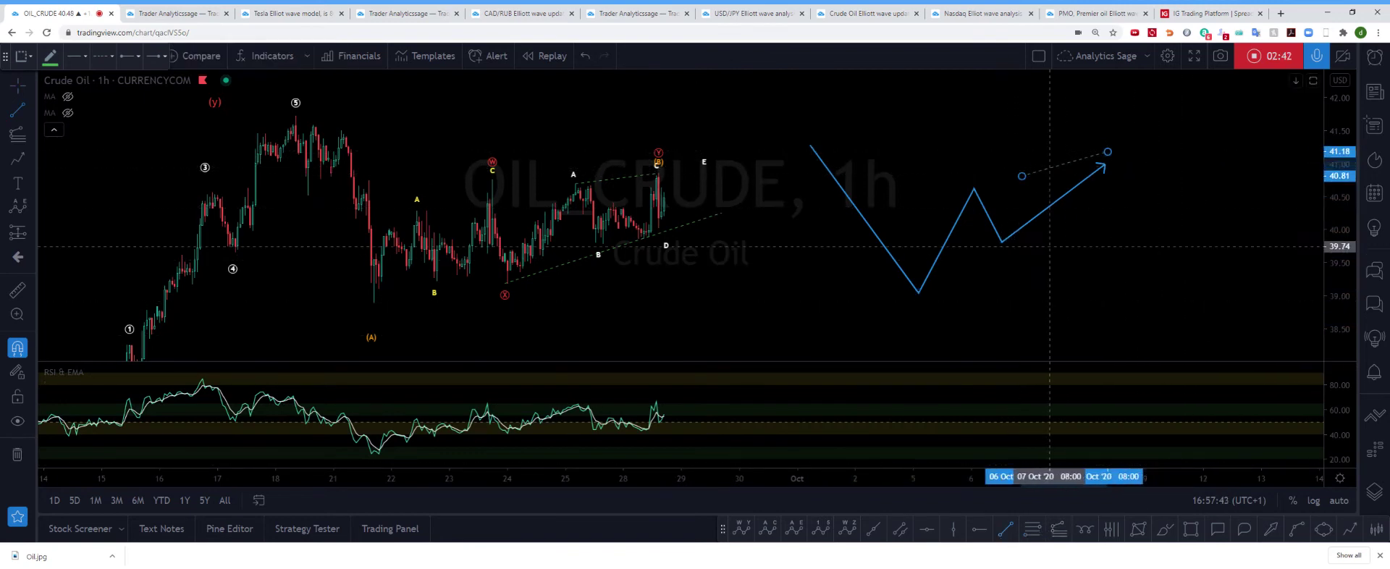
pyautogui.click(1057, 231)
pyautogui.click(1112, 181)
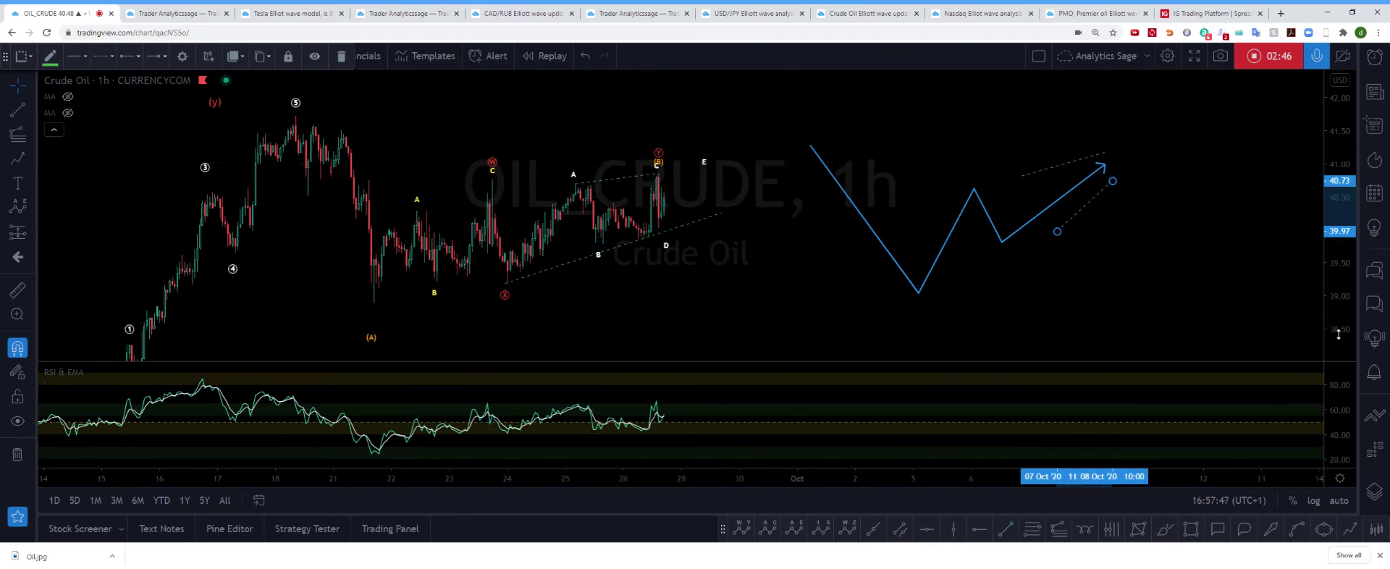
# Step: Maximize the price pane and rescale the chart to examine the A-B-C-D-E structure beside the drawn path
pyautogui.moveTo(1338, 333); pyautogui.dragTo(1338, 384)
pyautogui.scroll(3, 732, 252)
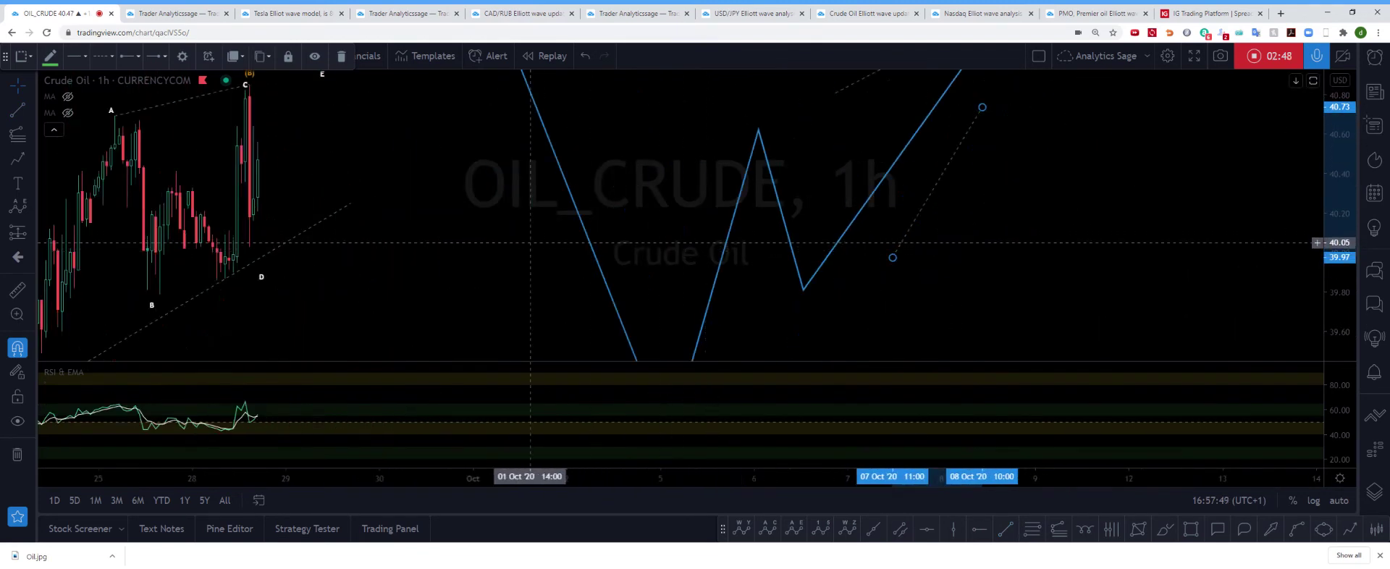
pyautogui.doubleClick(529, 242)
pyautogui.moveTo(1341, 118); pyautogui.dragTo(1340, 188)
pyautogui.scroll(-3, 874, 296)
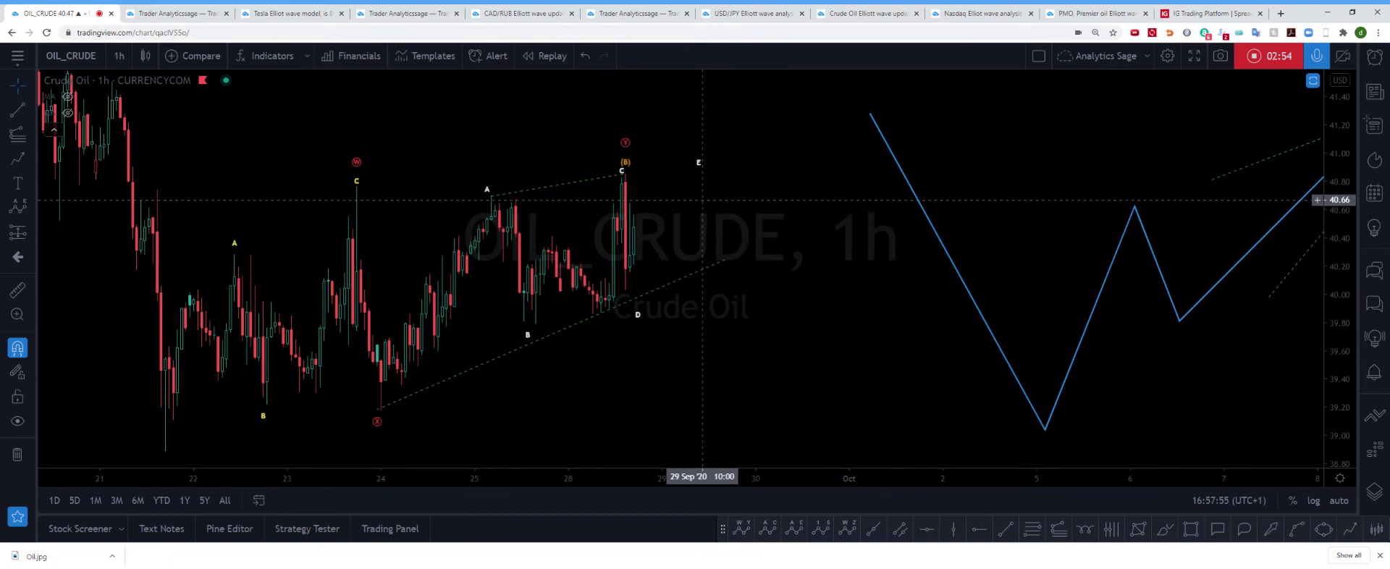
pyautogui.scroll(5, 551, 312)
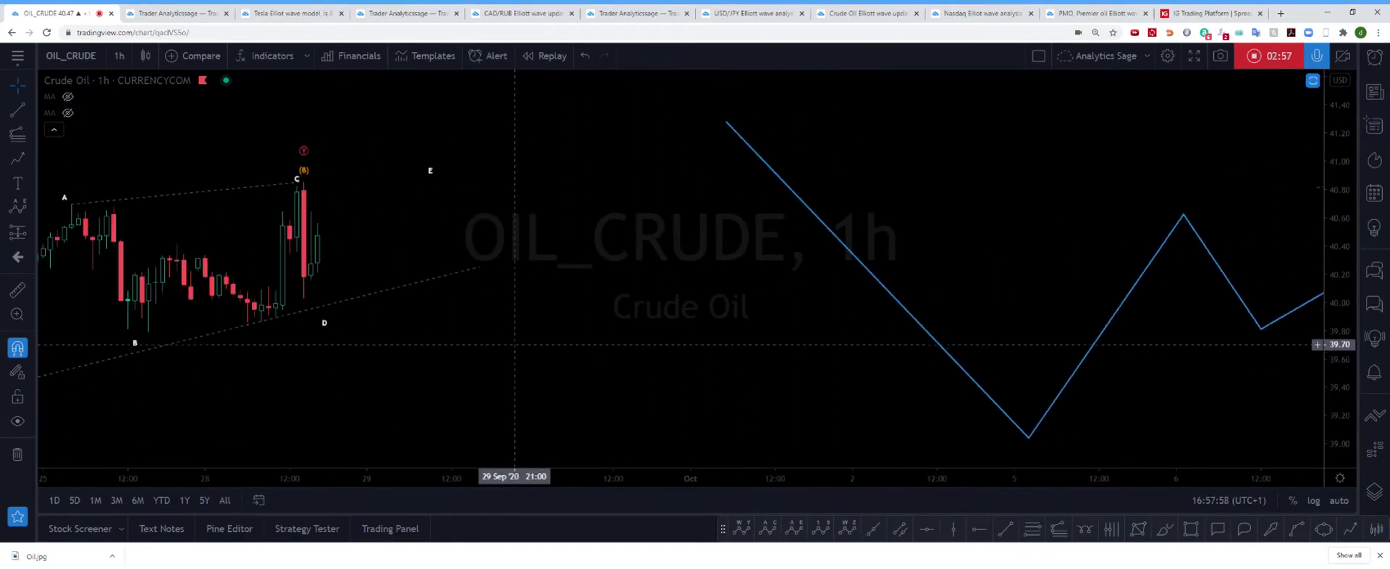
# Step: Show the connecting wave lines of the white A-B-C-D-E triangle and move its D point to 40.05
pyautogui.moveTo(515, 346); pyautogui.dragTo(686, 341)
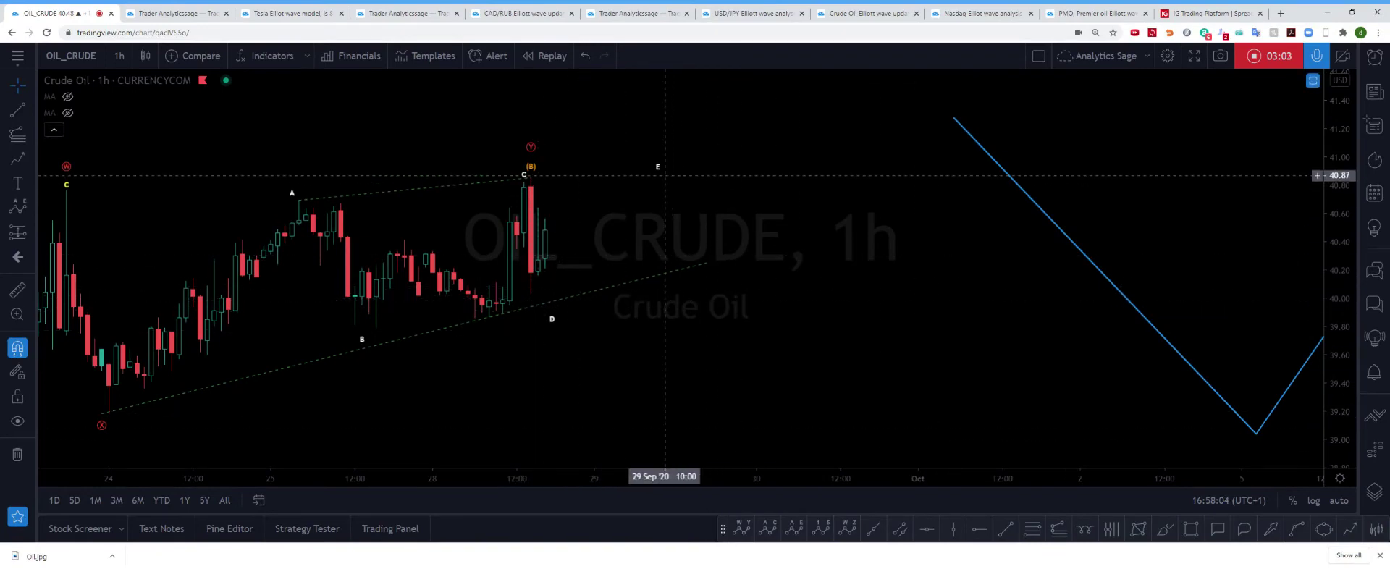
pyautogui.doubleClick(658, 168)
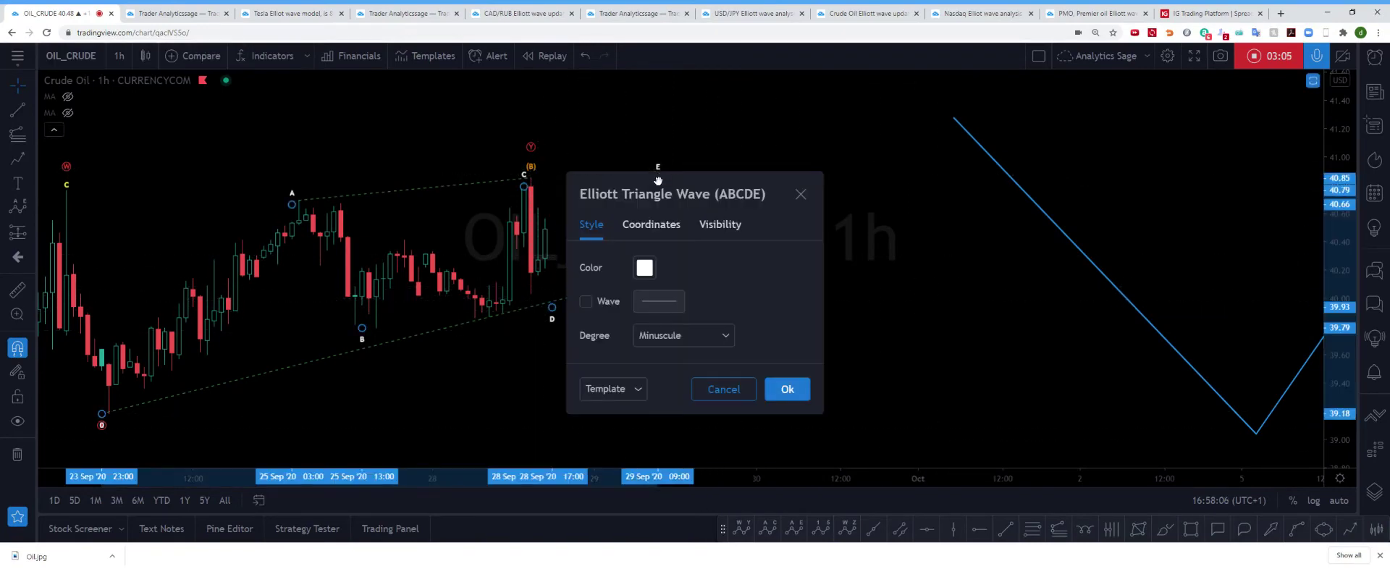
pyautogui.click(585, 302)
pyautogui.click(787, 391)
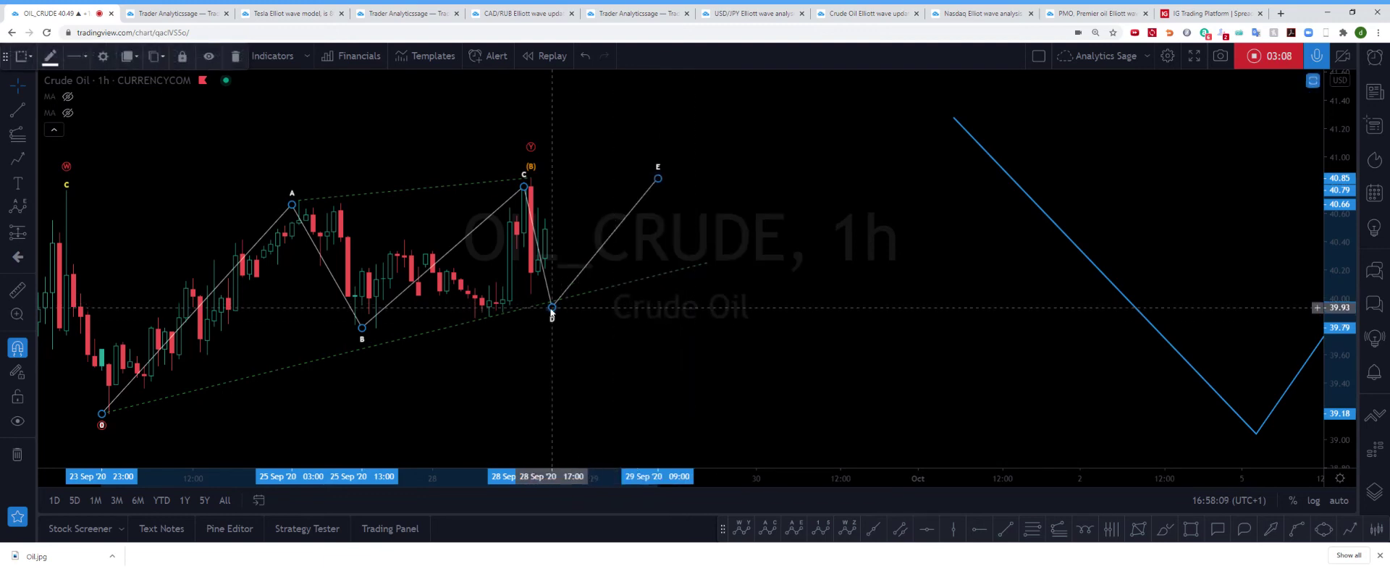
pyautogui.moveTo(551, 308); pyautogui.dragTo(587, 291)
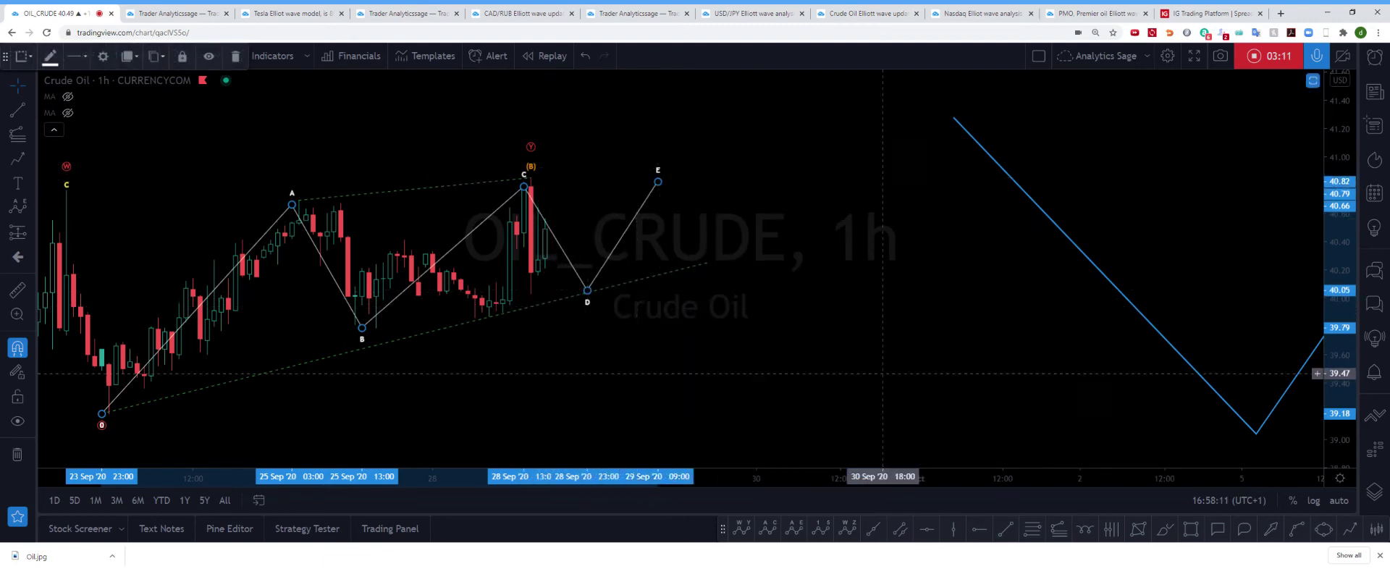
# Step: Draw a path falling from the triangle's E point to about 39.4, ending in a short, nearly flat leg
pyautogui.click(1346, 532)
pyautogui.click(664, 187)
pyautogui.click(763, 388)
pyautogui.doubleClick(791, 390)
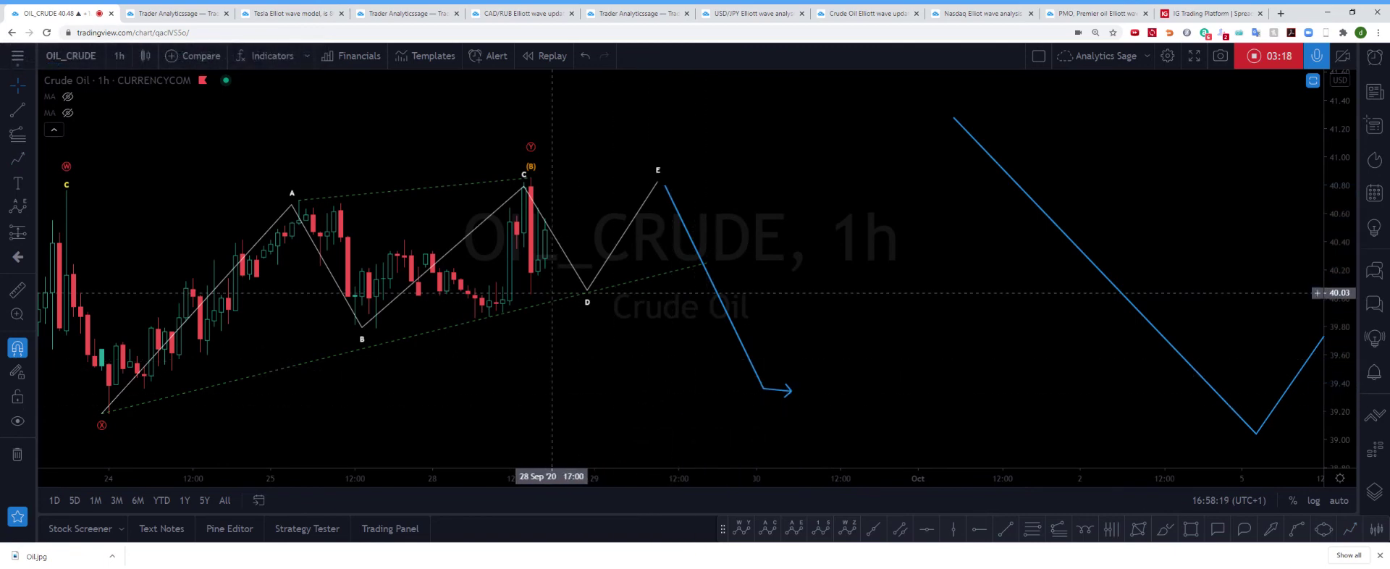
# Step: Move the triangle wave's E point to 40.87 and its D point to about 40.16, after the latest candles
pyautogui.moveTo(588, 293); pyautogui.dragTo(531, 293)
pyautogui.moveTo(658, 183)
pyautogui.mouseDown()
pyautogui.moveTo(544, 207)
pyautogui.moveTo(657, 175)
pyautogui.mouseUp()
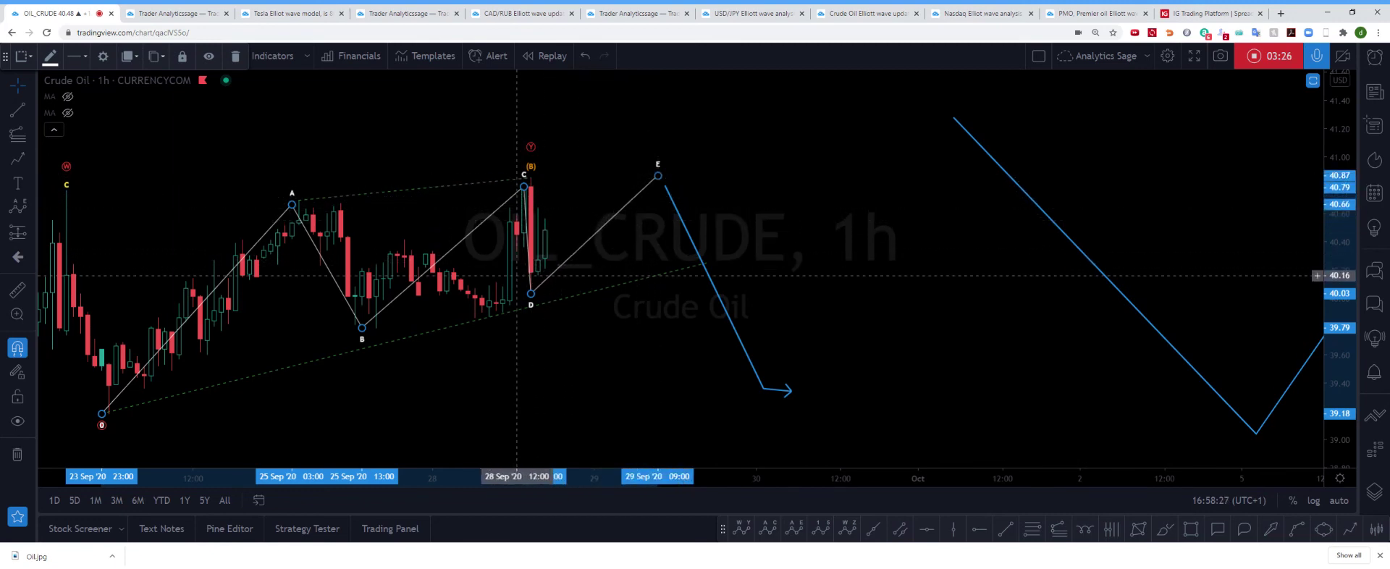
pyautogui.moveTo(525, 291); pyautogui.dragTo(617, 276)
# Step: Delete the short falling path after the E point and the long blue zigzag path further along the chart
pyautogui.click(662, 279)
pyautogui.click(725, 290)
pyautogui.press('Delete')
pyautogui.click(1086, 243)
pyautogui.press('Delete')
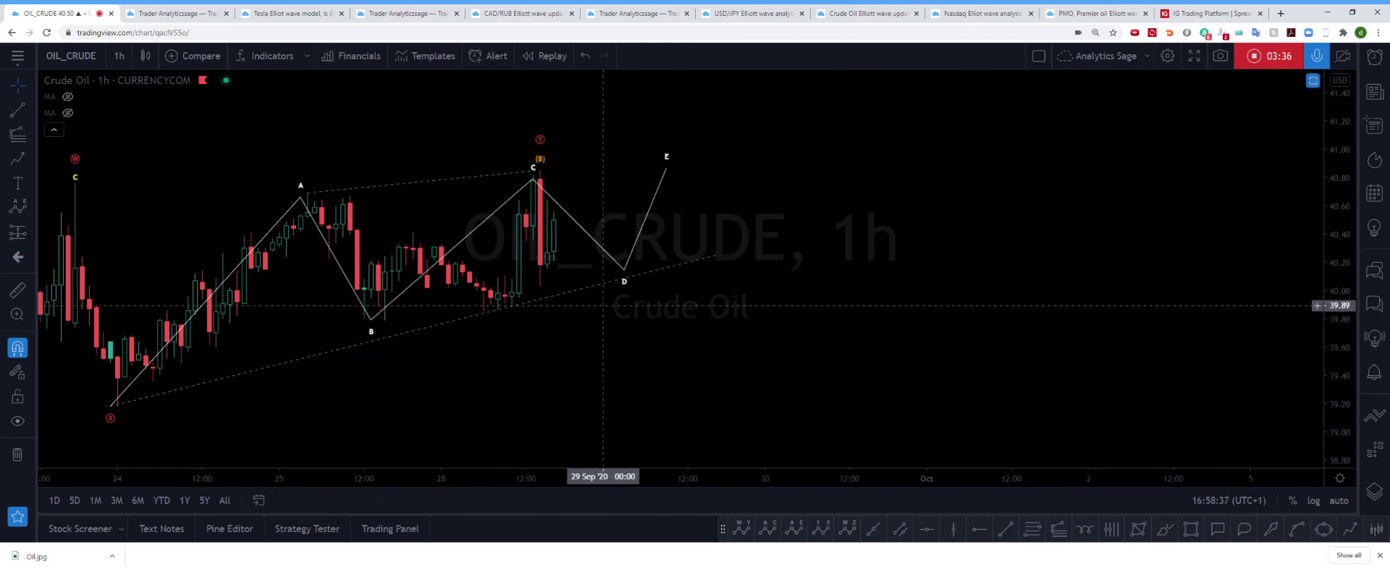
pyautogui.click(1244, 528)
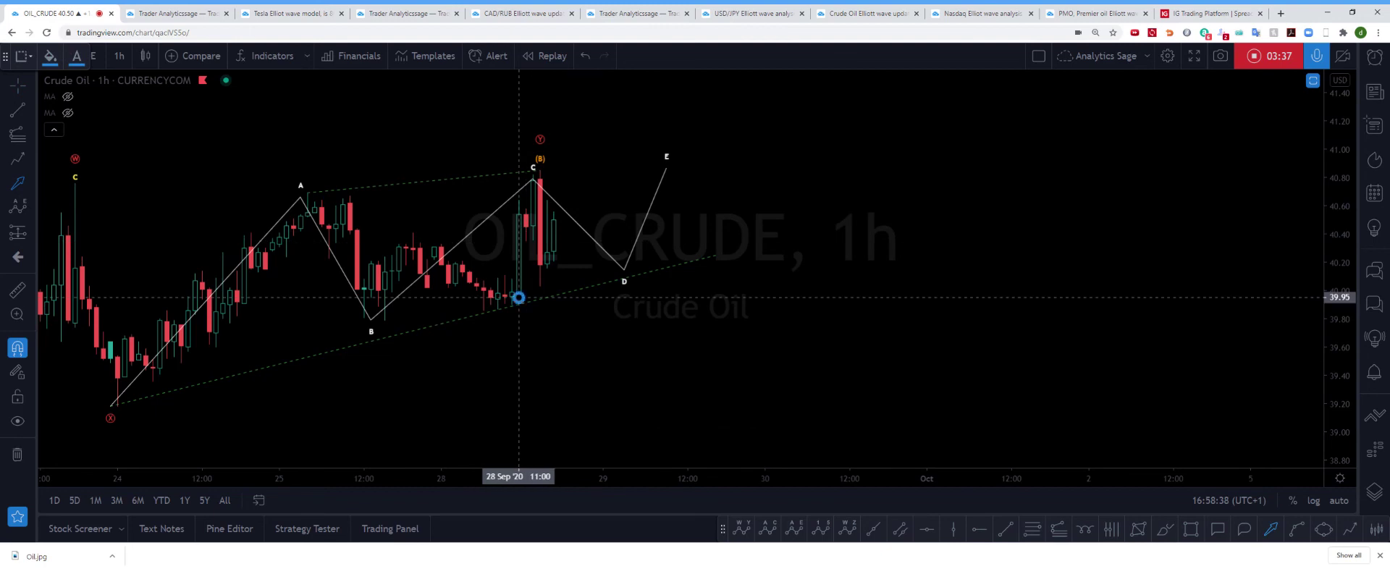
pyautogui.moveTo(519, 297)
pyautogui.mouseDown()
pyautogui.moveTo(596, 308)
pyautogui.moveTo(596, 286)
pyautogui.mouseUp()
pyautogui.press('Delete')
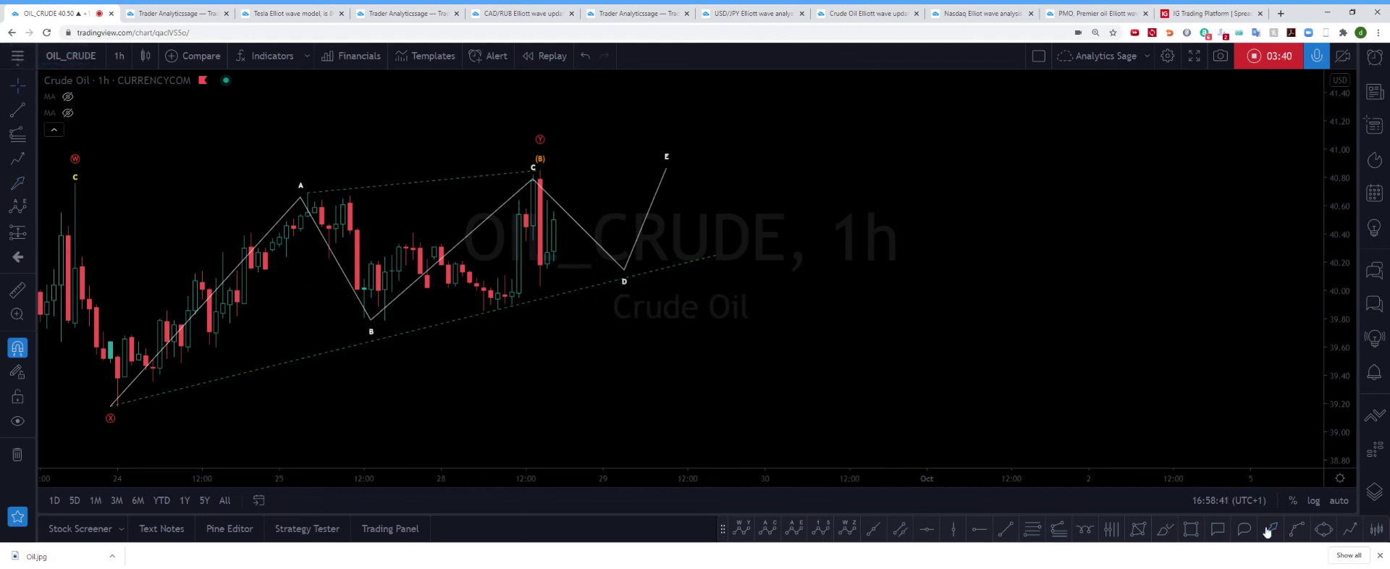
# Step: Draw a large arrow marker from 39.25 on 1 October to 40.13 on 29 September, pointing at the lower dashed line near D
pyautogui.click(1245, 529)
pyautogui.moveTo(976, 396); pyautogui.dragTo(695, 271)
pyautogui.scroll(-3, 695, 350)
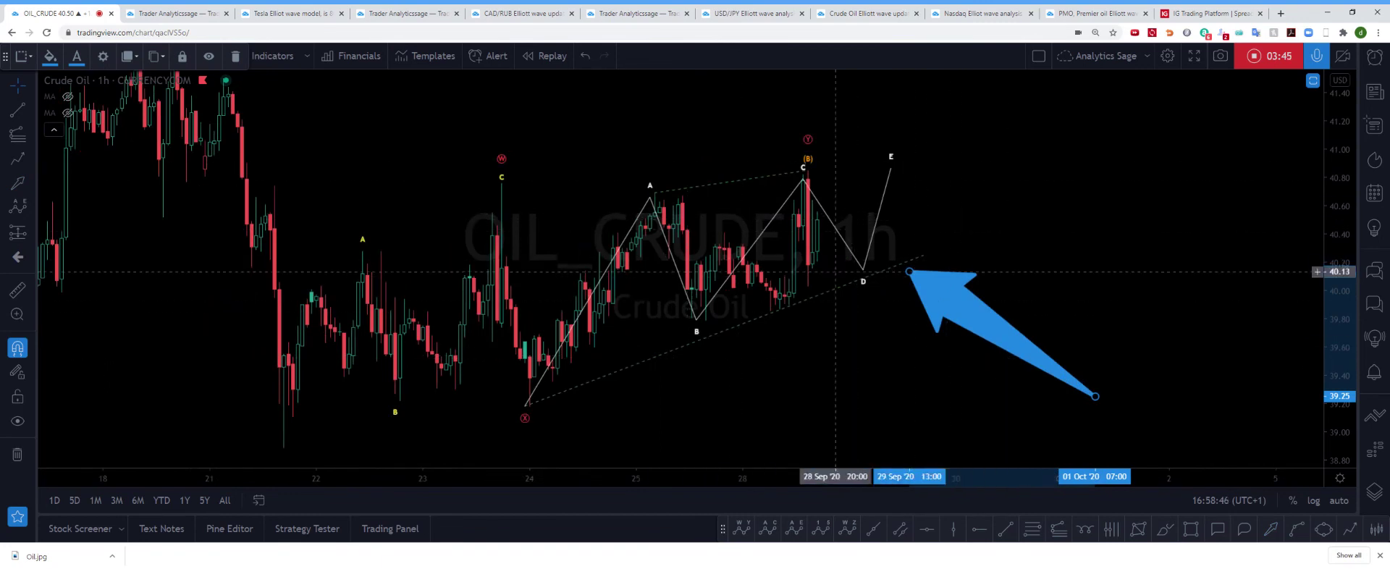